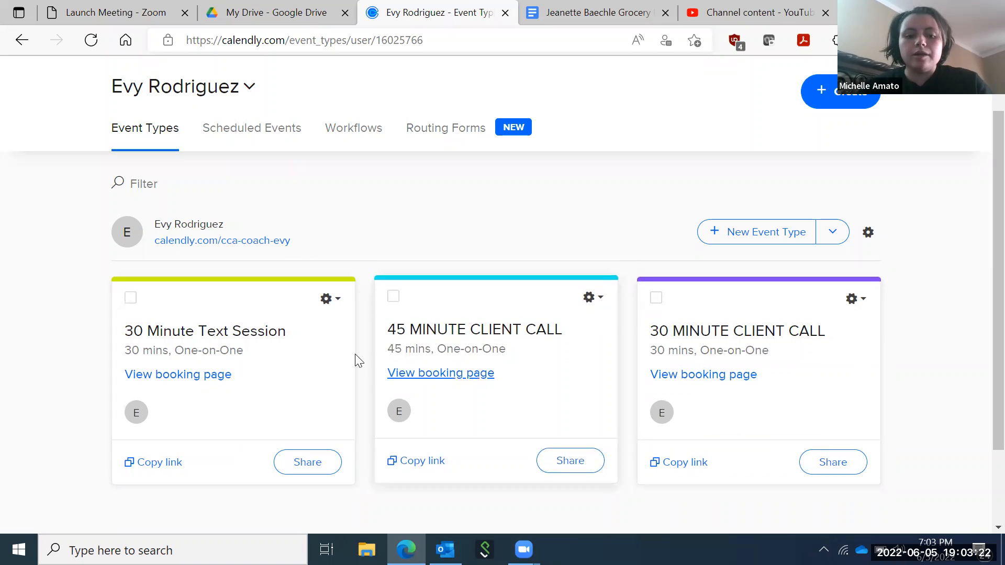
Open the 30 Minute Text Session event type for editing and expand its settings for when people can book
left_click(339, 306)
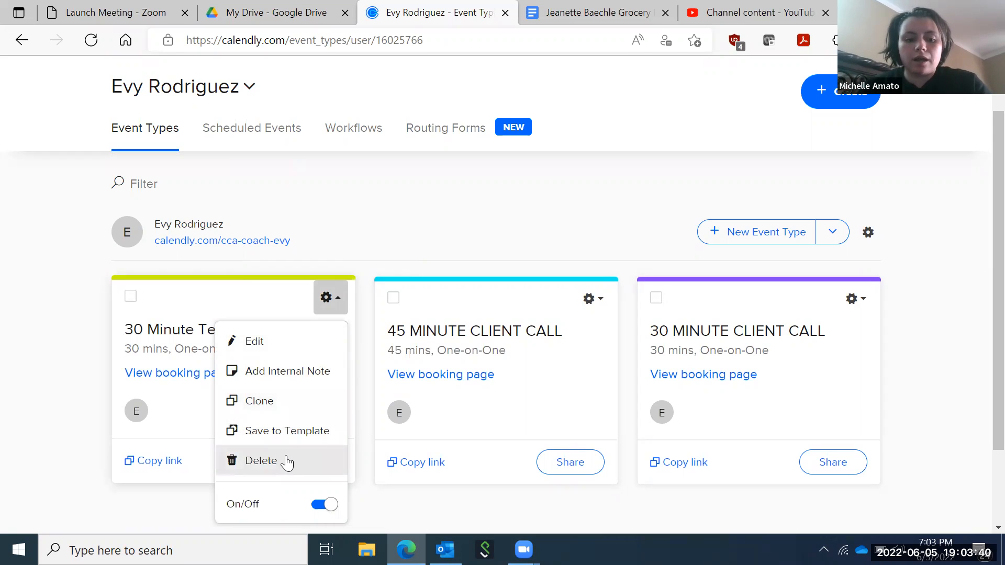
left_click(373, 209)
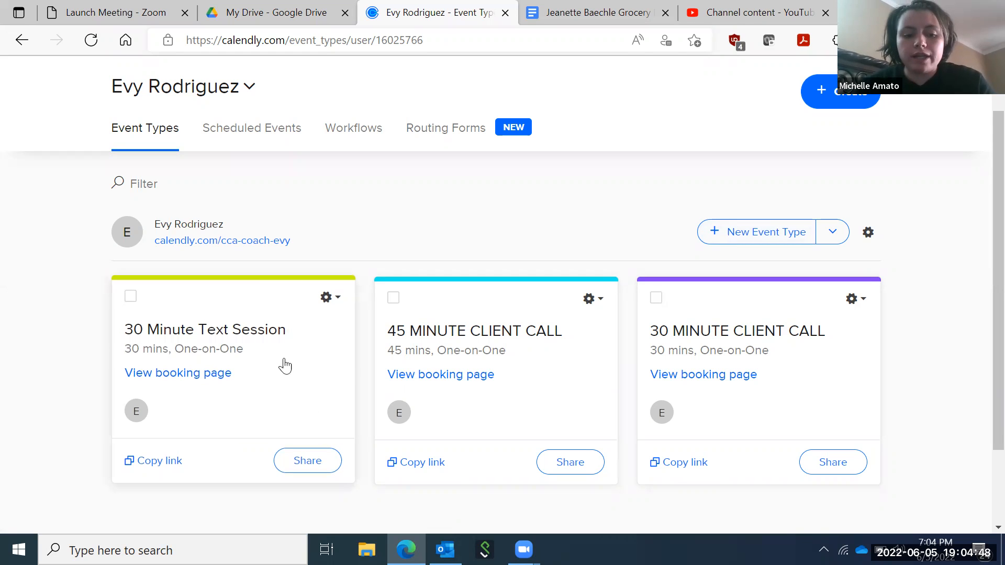
left_click(261, 351)
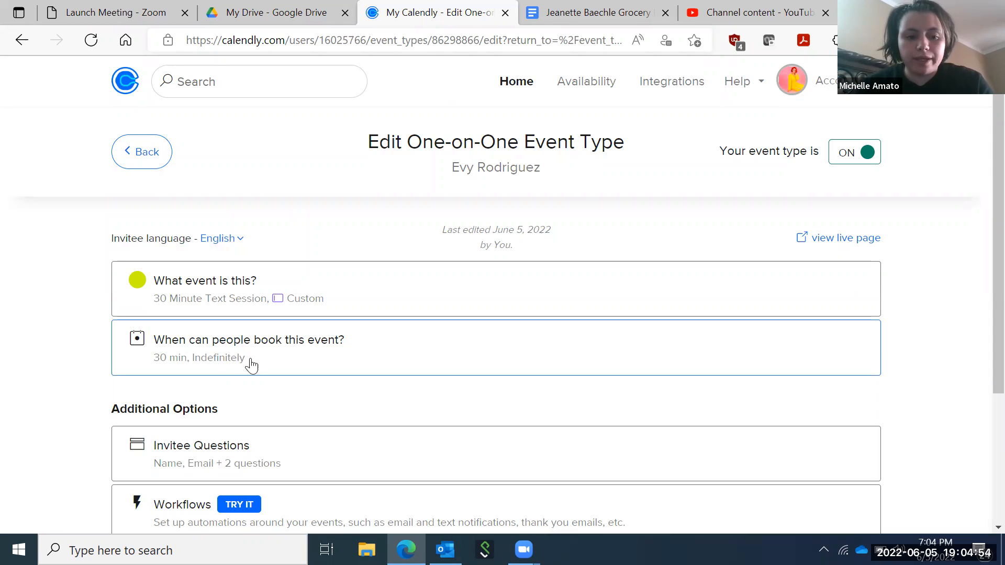
left_click(330, 355)
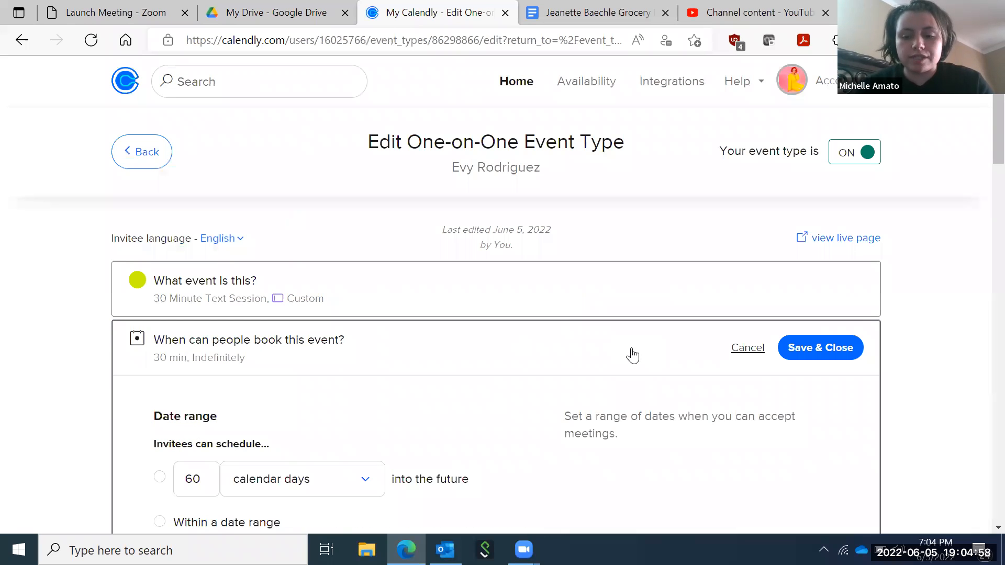
Review the date range options for invitees, including the choice between calendar days and business days
scroll(983, 157, "down", 1)
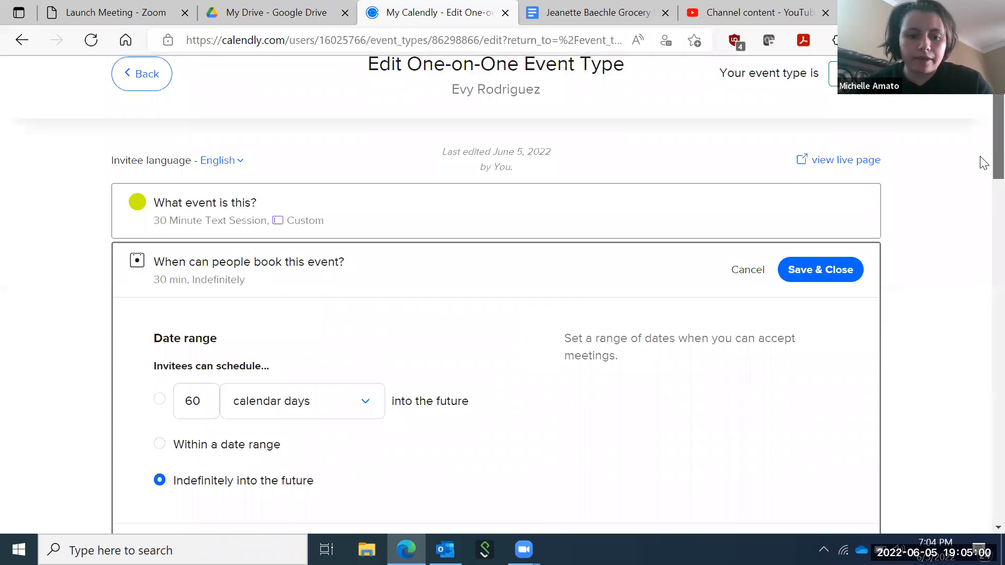
scroll(984, 163, "down", 2)
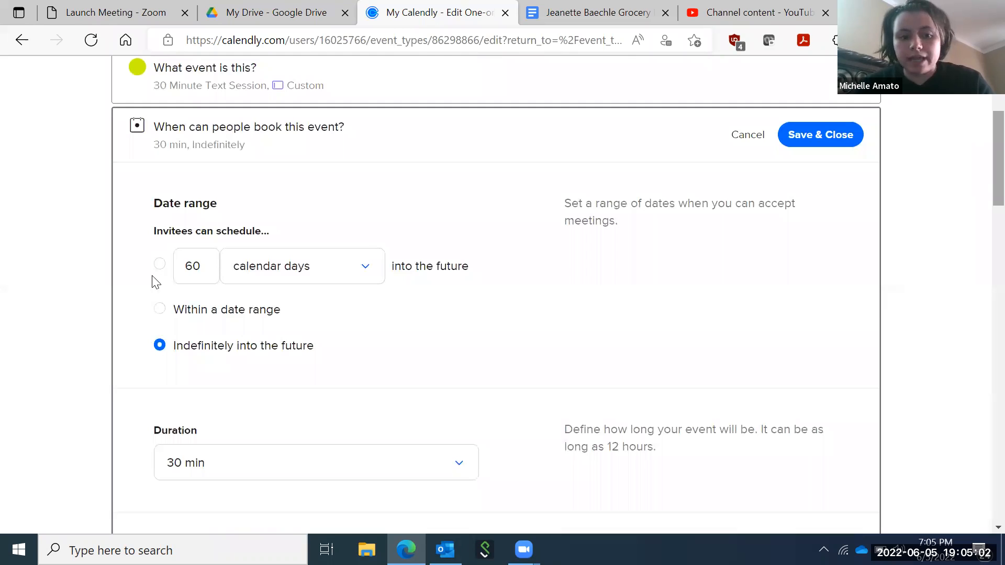
left_click(336, 274)
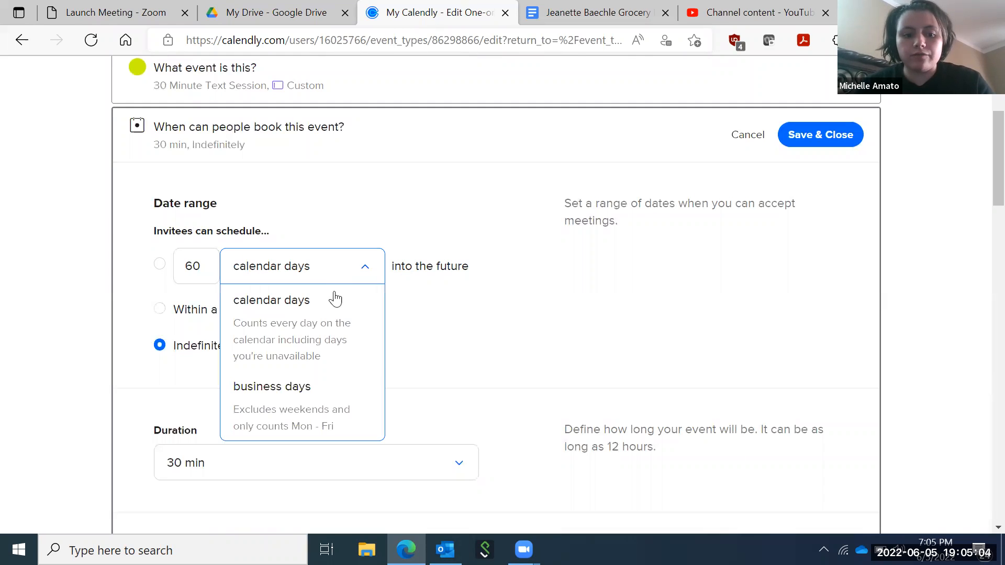
left_click(432, 303)
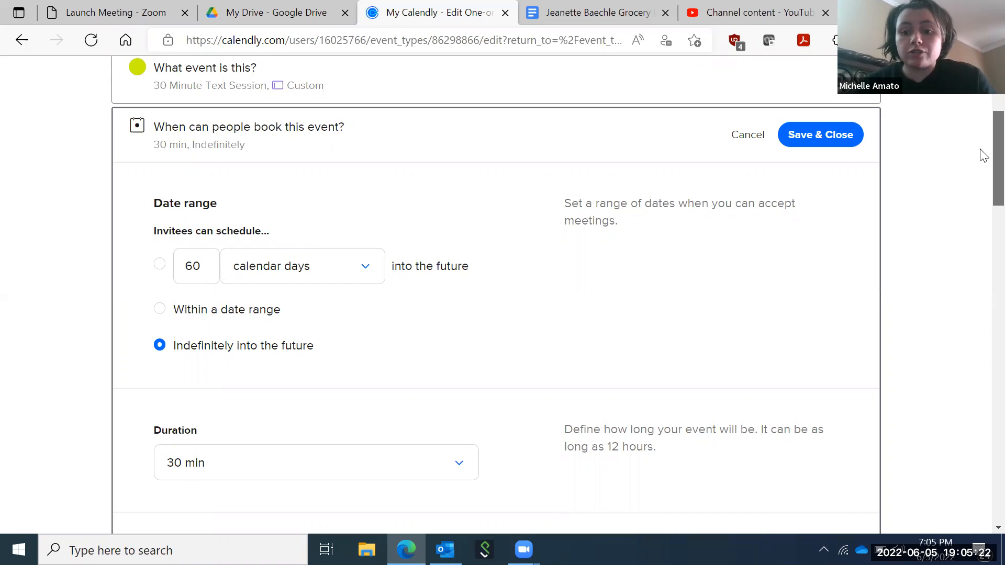
scroll(981, 157, "down", 1)
scroll(984, 157, "up", 1)
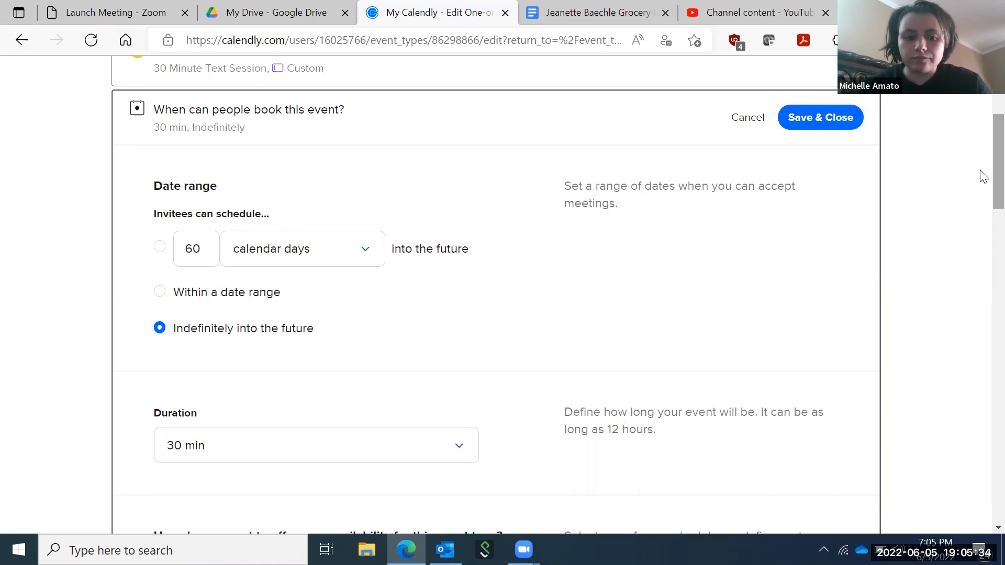
Examine the event's duration, custom weekly hours for each day, and the buffer time before and after events
scroll(982, 193, "down", 4)
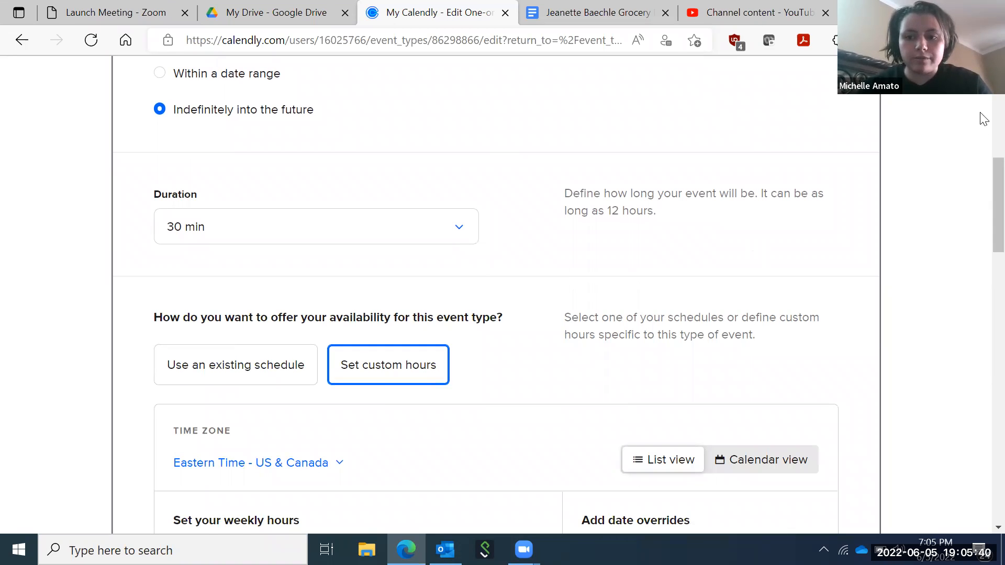
scroll(983, 204, "down", 1)
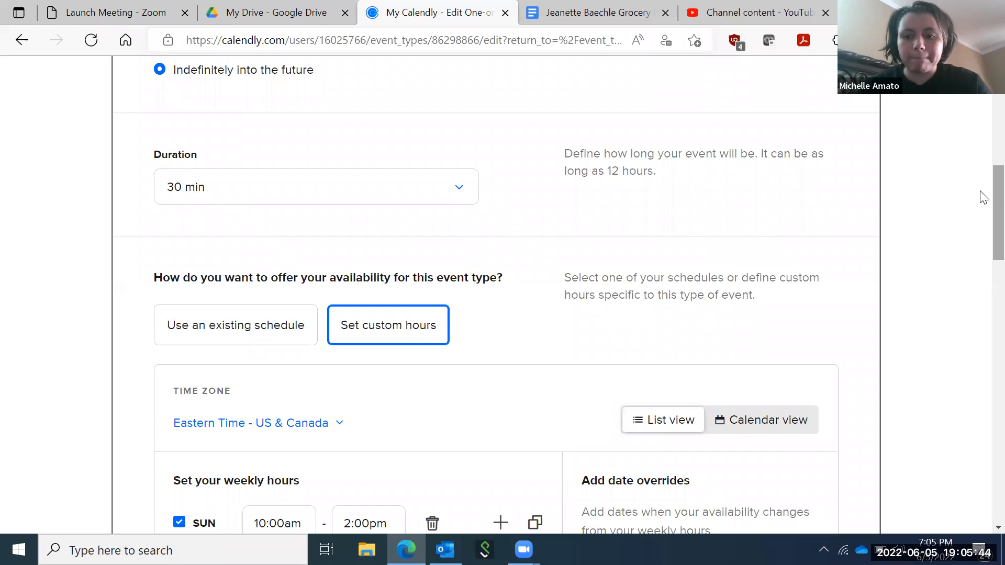
scroll(982, 214, "down", 4)
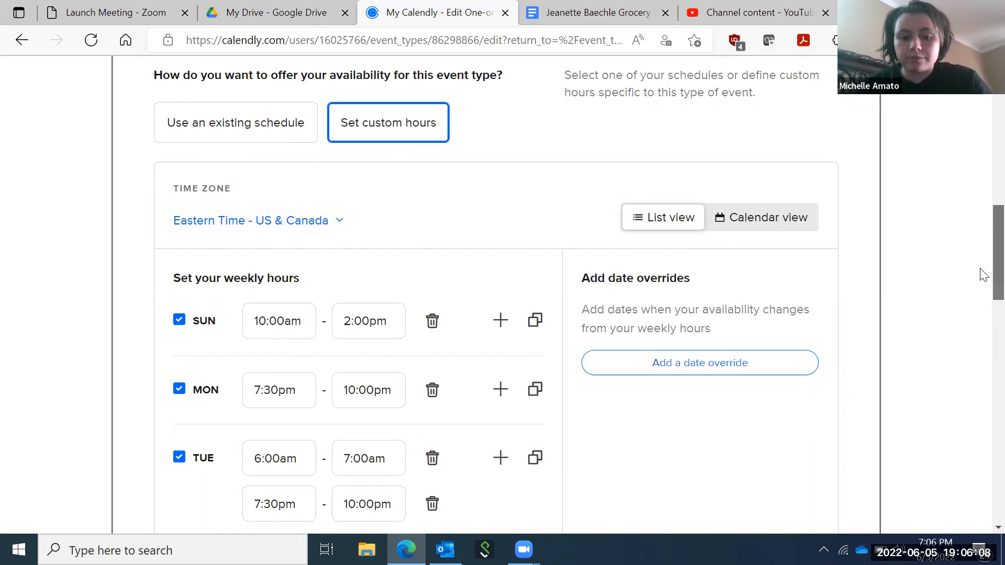
scroll(981, 281, "down", 1)
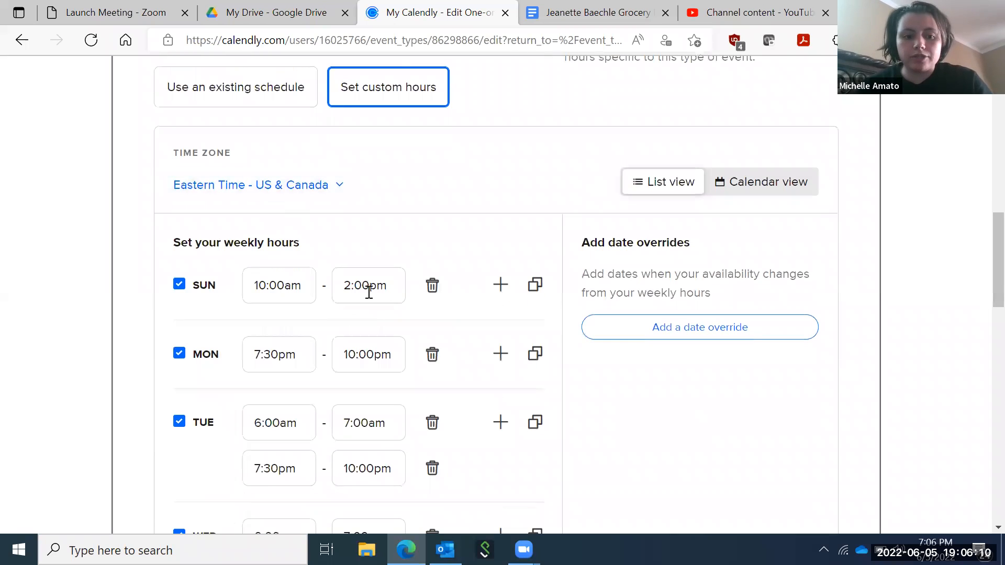
scroll(983, 246, "down", 3)
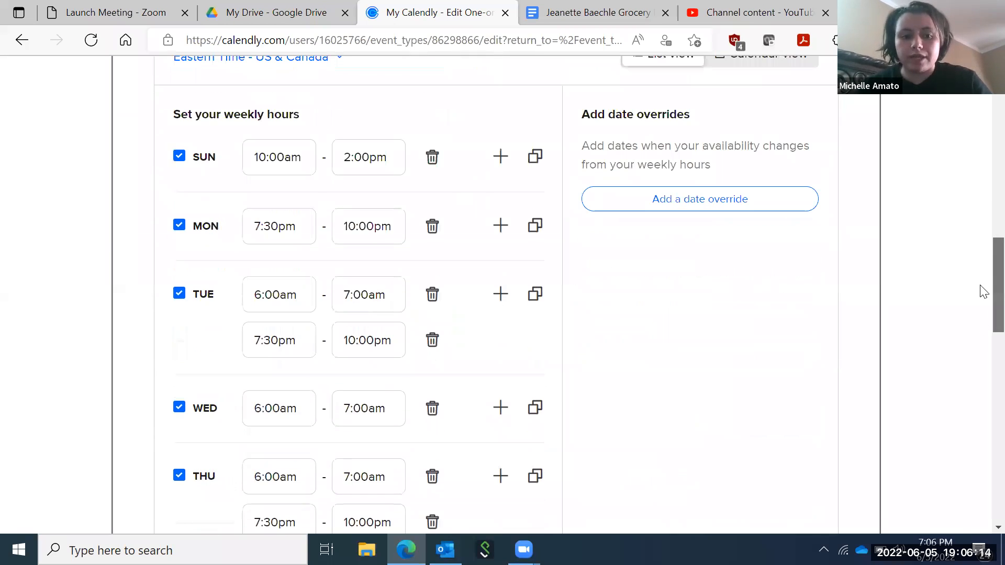
scroll(983, 285, "down", 3)
scroll(983, 278, "up", 3)
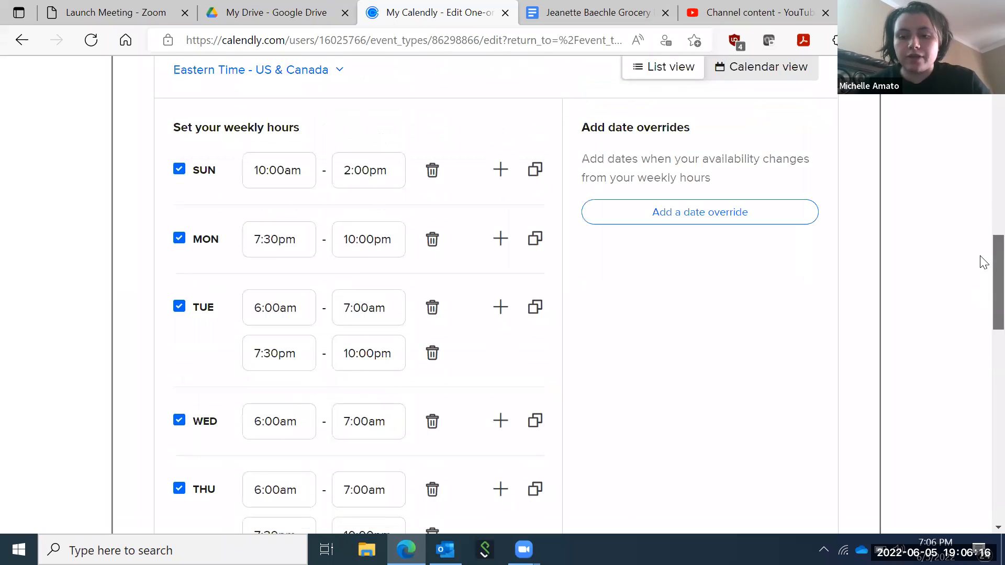
scroll(983, 267, "down", 1)
scroll(983, 272, "down", 1)
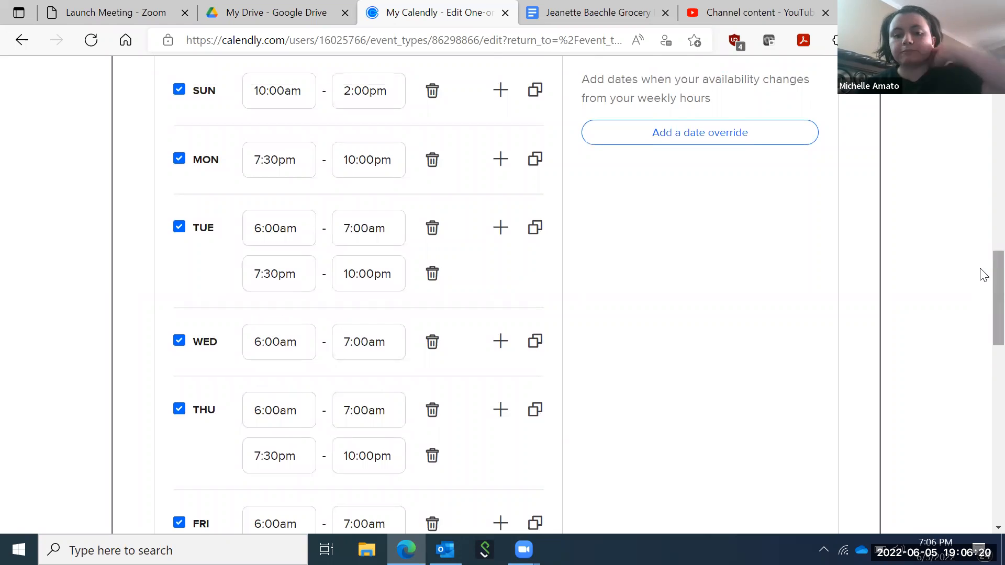
scroll(983, 293, "down", 3)
scroll(981, 314, "up", 1)
scroll(981, 325, "down", 7)
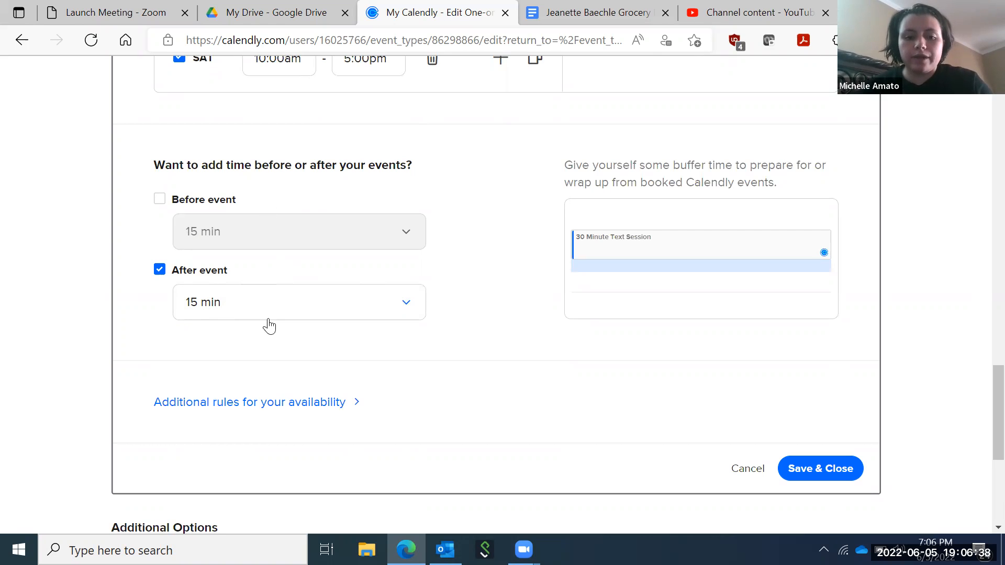
Expand the additional availability rules and choose 15 min as the start time increment
left_click(265, 408)
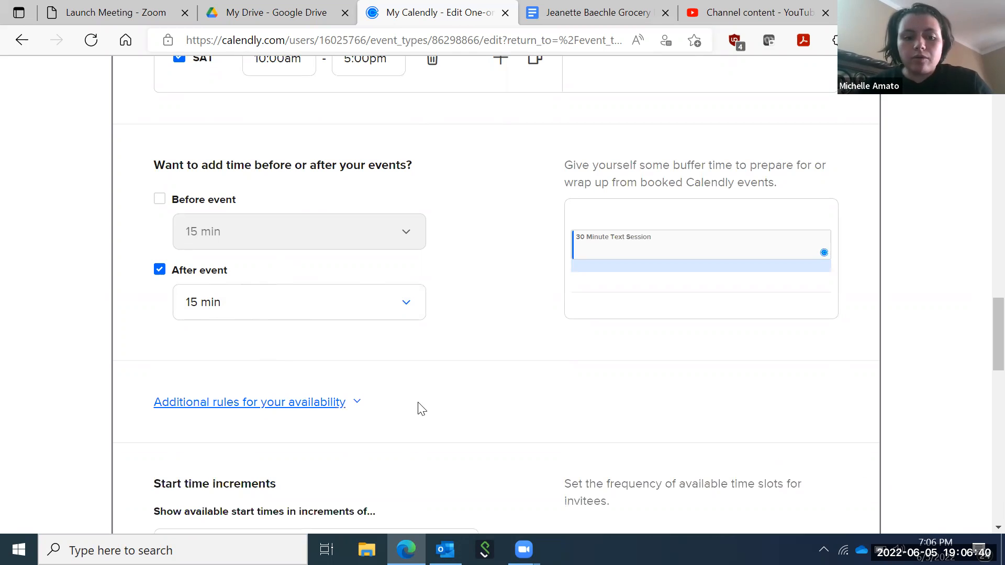
scroll(984, 321, "down", 4)
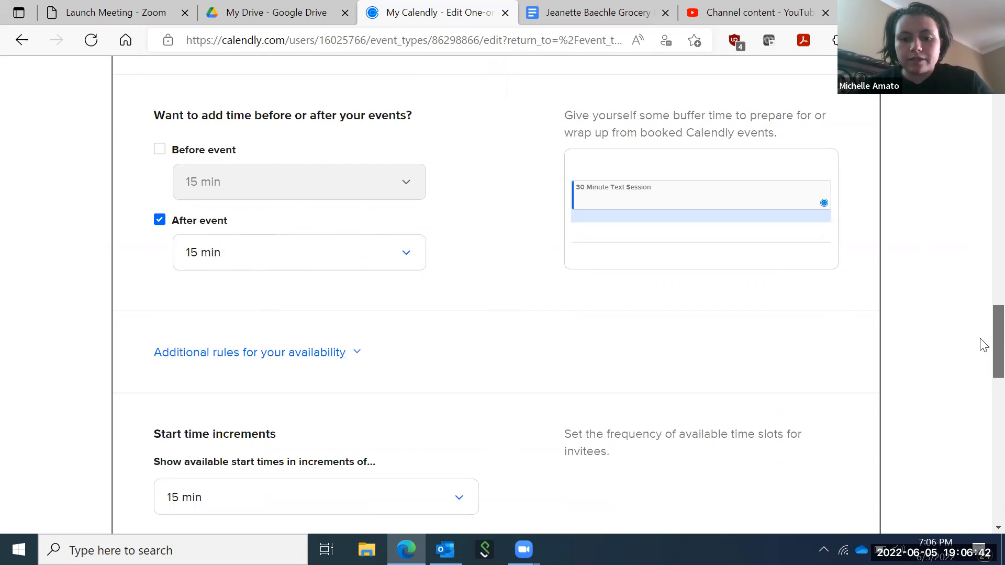
scroll(982, 354, "down", 2)
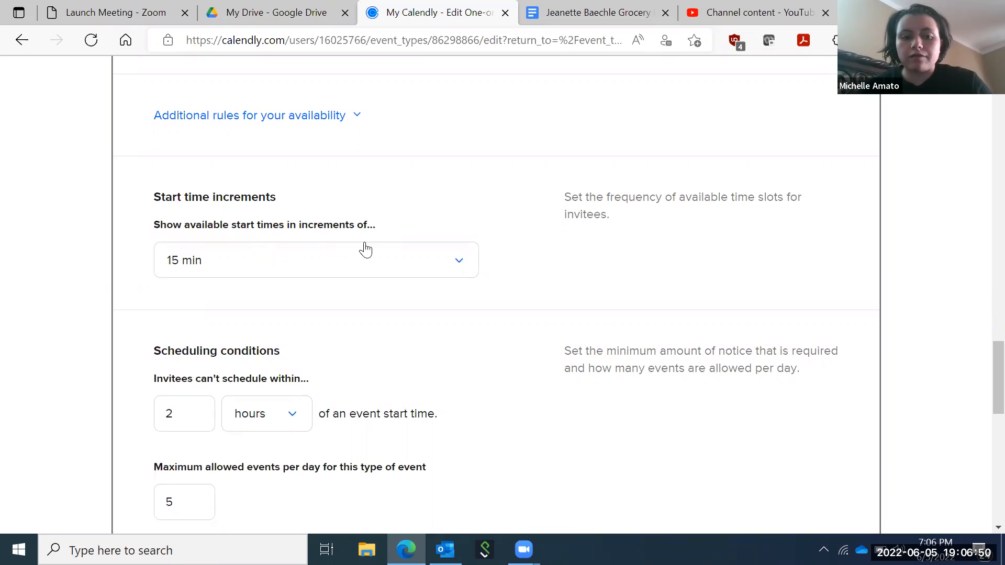
left_click(418, 265)
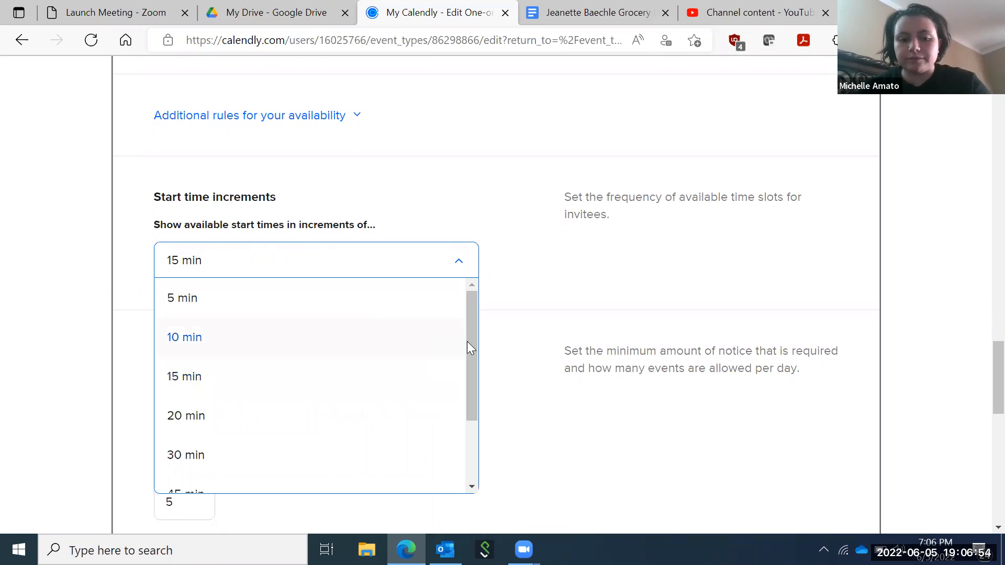
scroll(470, 353, "down", 3)
scroll(471, 340, "up", 3)
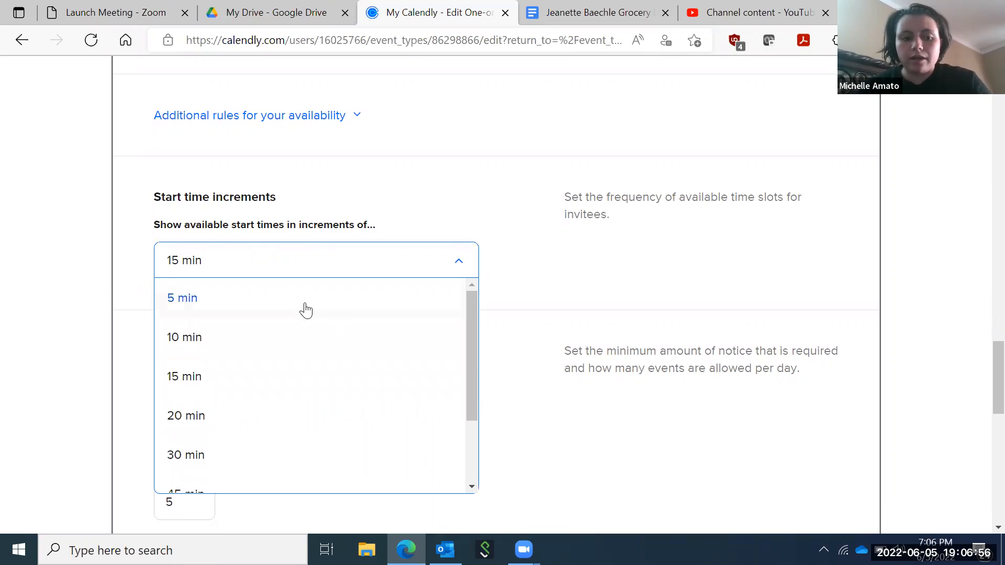
left_click(273, 373)
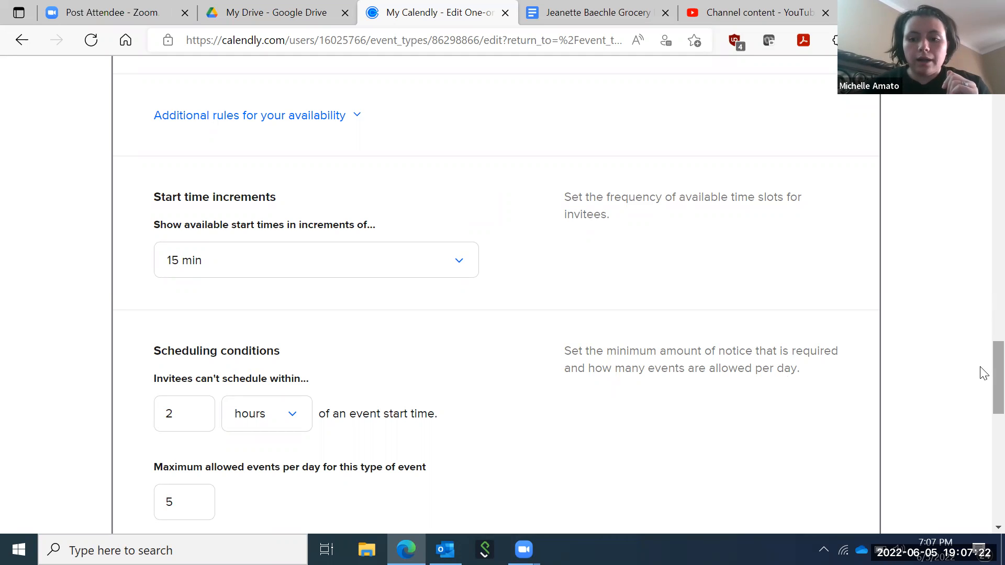
Set the maximum allowed events per day for this event type to 7
scroll(981, 260, "up", 15)
left_click_drag(980, 171, 981, 89)
scroll(980, 309, "down", 15)
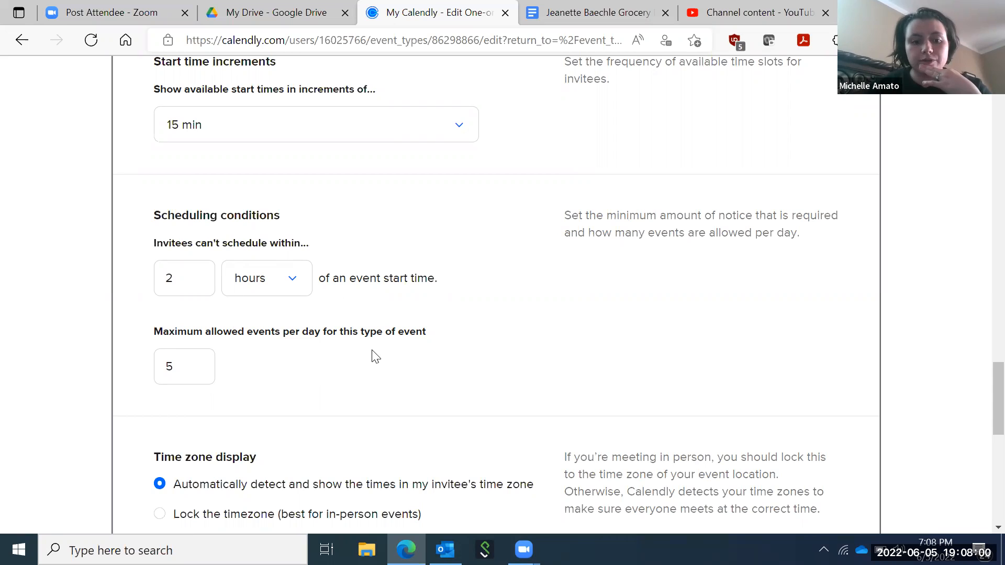
left_click(172, 372)
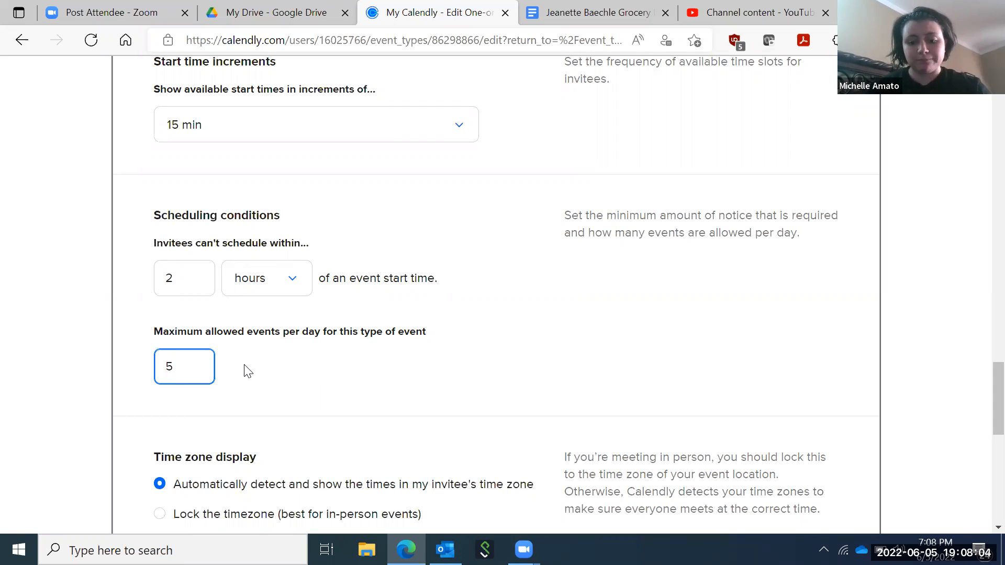
key("BackSpace")
type("7")
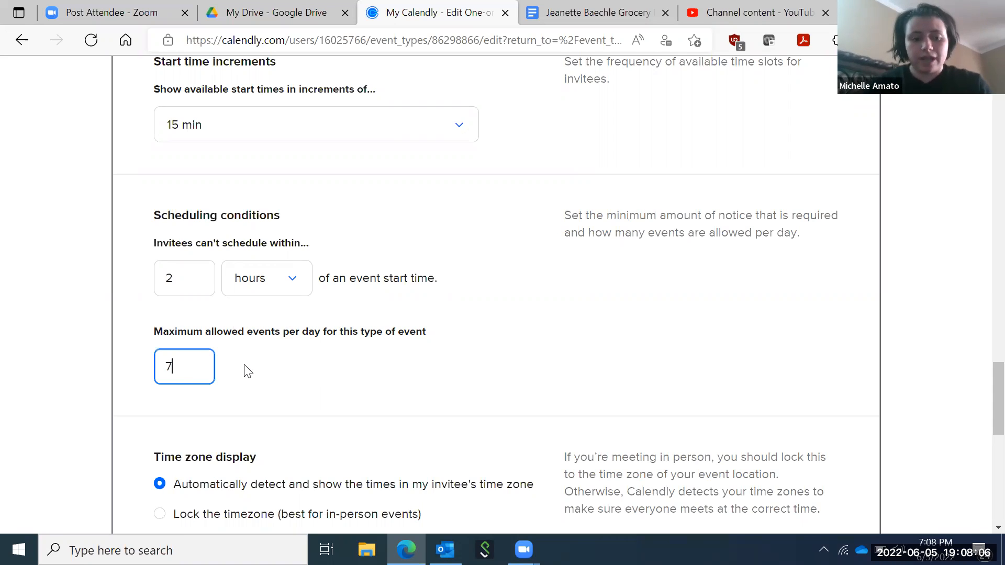
left_click(456, 343)
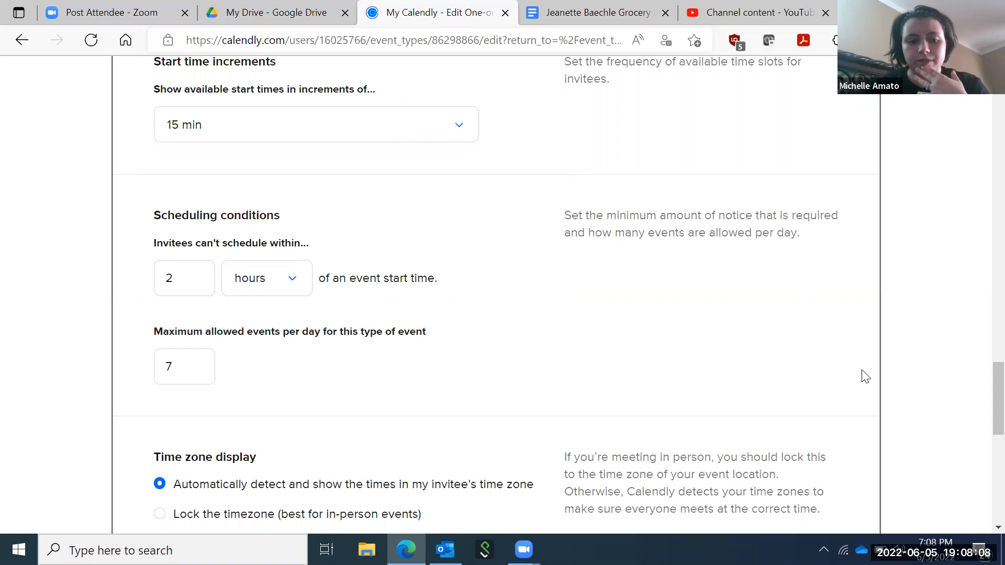
Check the time zone display and secret event options, and save the booking settings
scroll(983, 397, "down", 4)
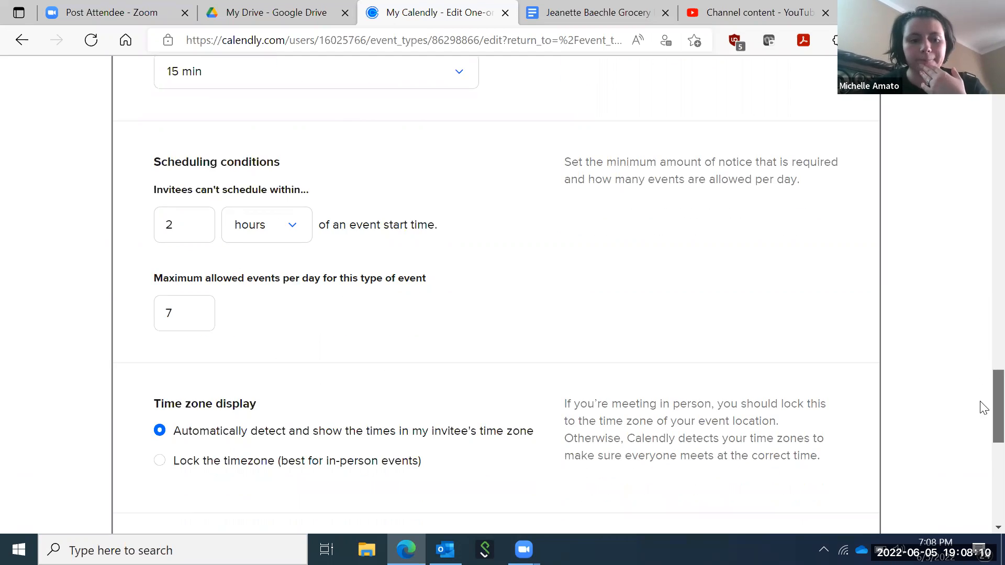
scroll(982, 423, "down", 1)
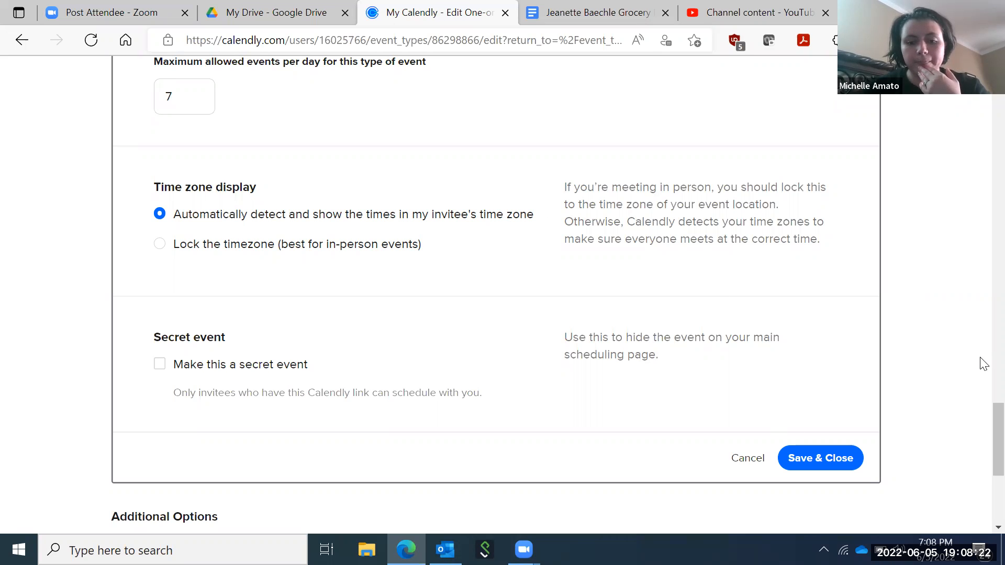
scroll(984, 449, "down", 1)
mouse_move(999, 442)
left_mouse_down()
mouse_move(999, 471)
mouse_move(998, 442)
left_mouse_up()
scroll(984, 447, "up", 1)
left_click(844, 352)
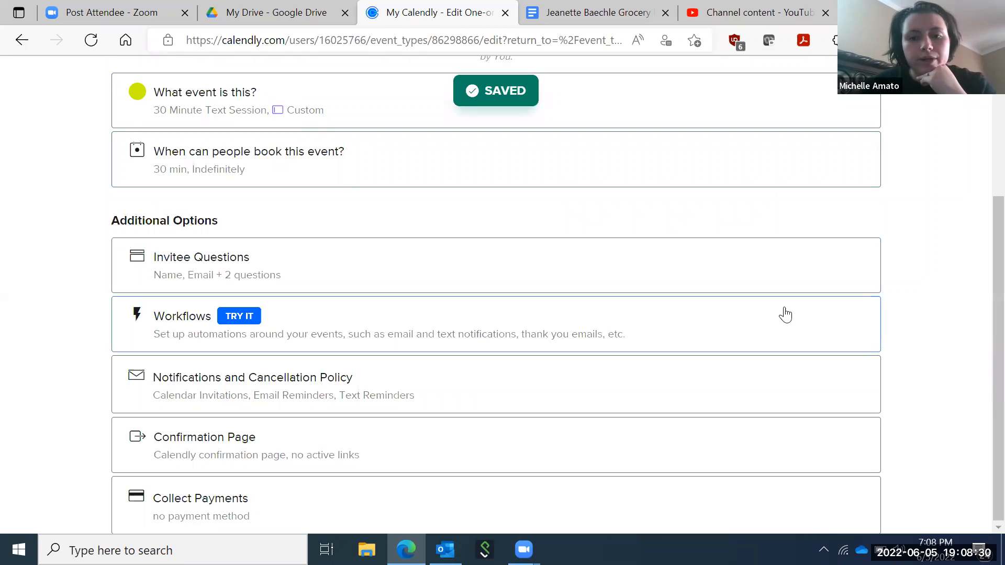
Expand the event's basic details and review its name, location, description, link and color
scroll(985, 293, "up", 1)
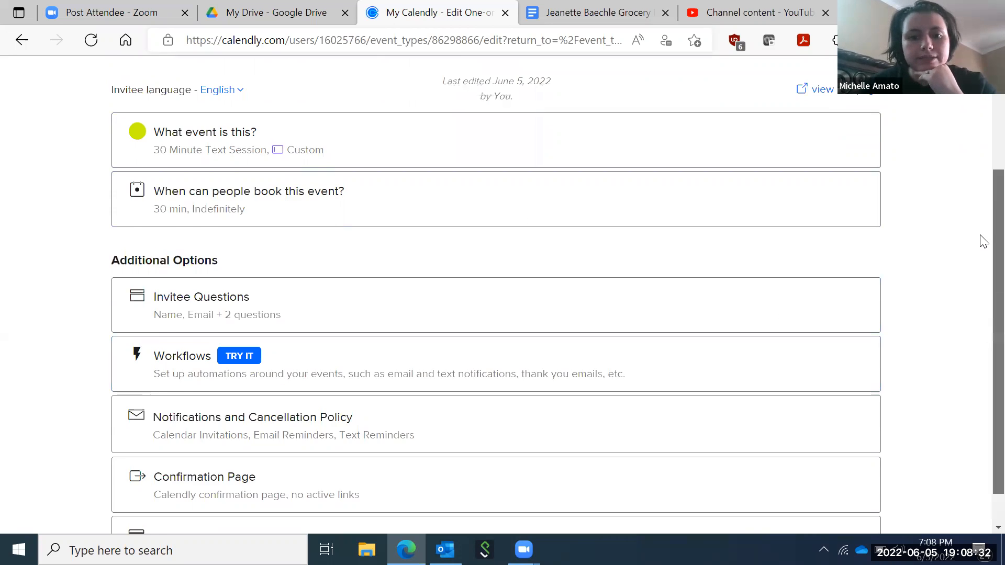
left_click(339, 198)
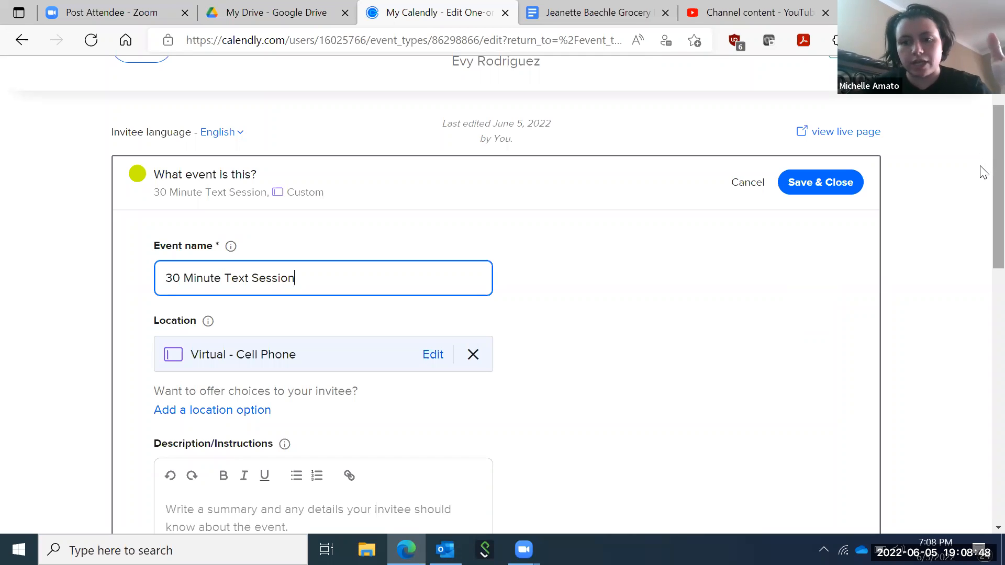
scroll(985, 189, "down", 2)
scroll(983, 209, "down", 3)
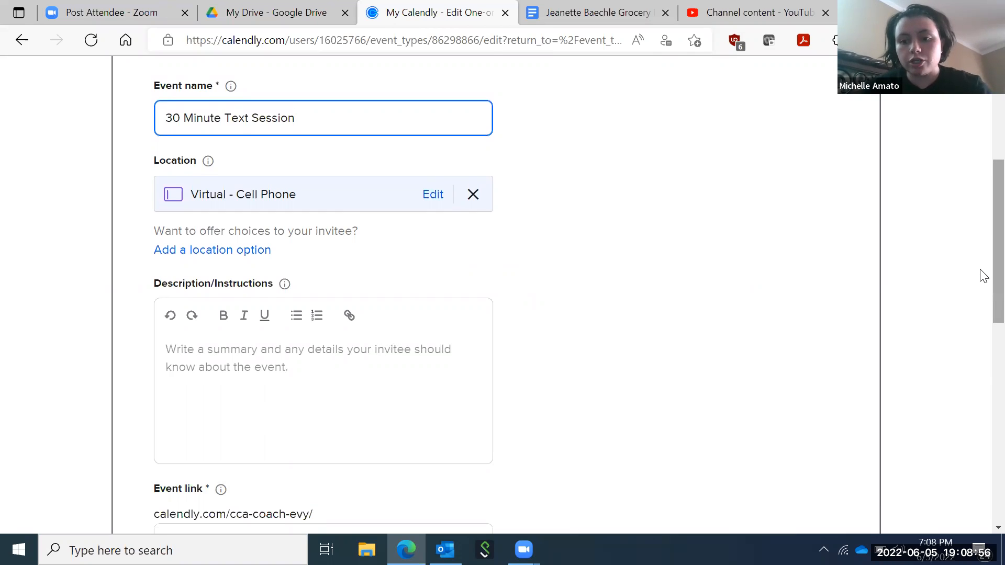
scroll(981, 294, "down", 4)
scroll(983, 331, "down", 1)
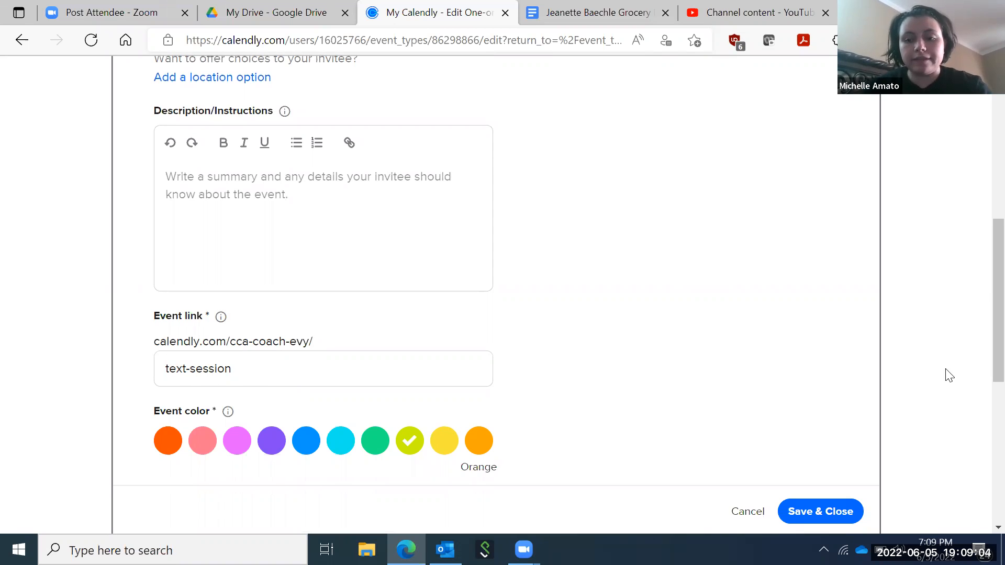
scroll(984, 314, "down", 1)
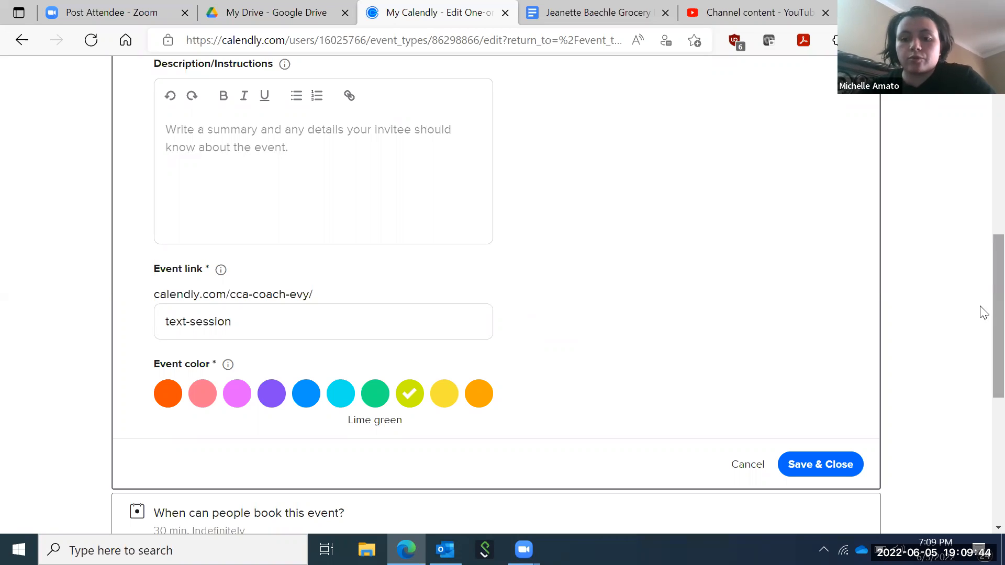
Save and close the basic details of the 30 Minute Text Session event type
scroll(983, 313, "down", 2)
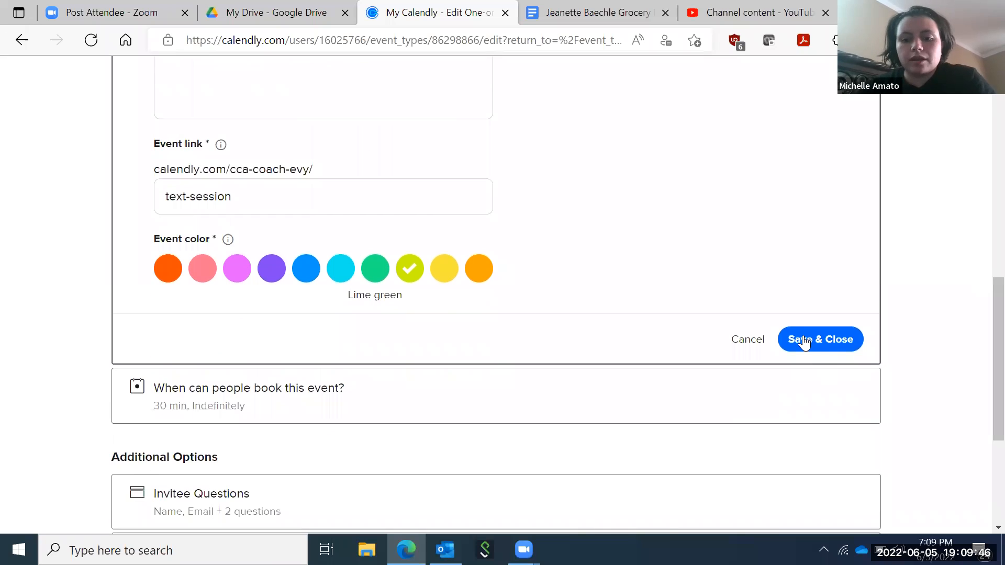
left_click(805, 339)
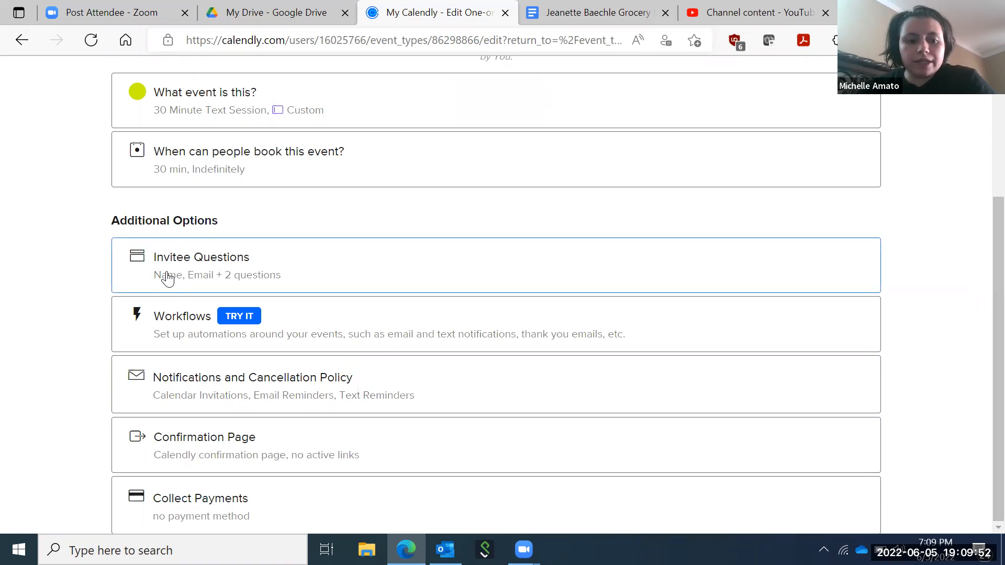
Make the Cell Phone invitee question required and save the invitee questions
left_click(168, 280)
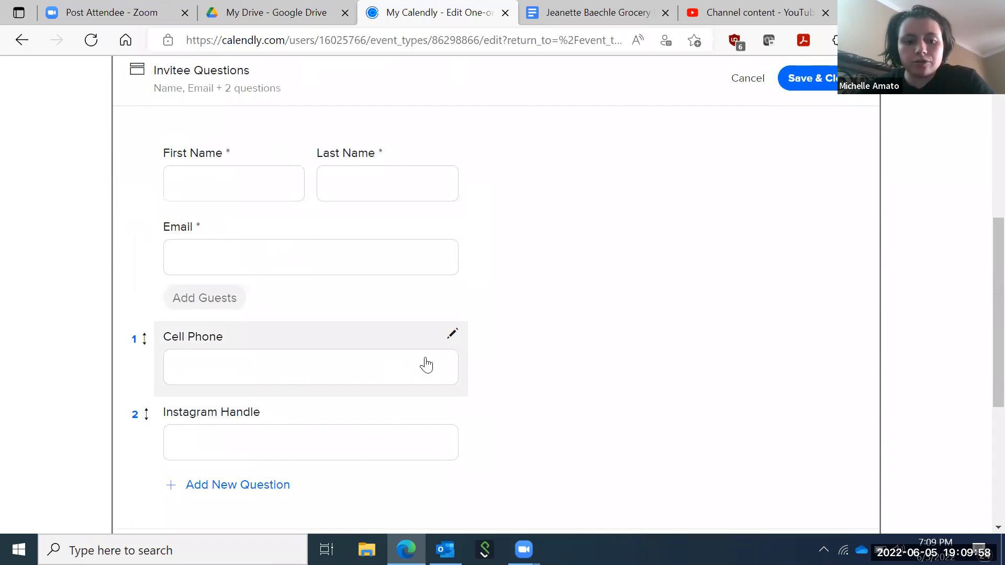
left_click(453, 335)
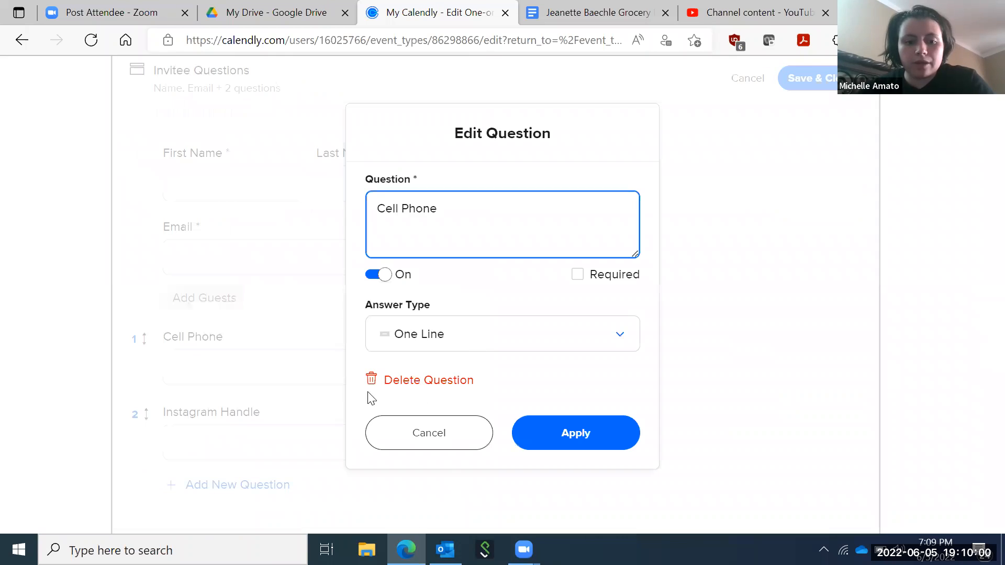
left_click(578, 277)
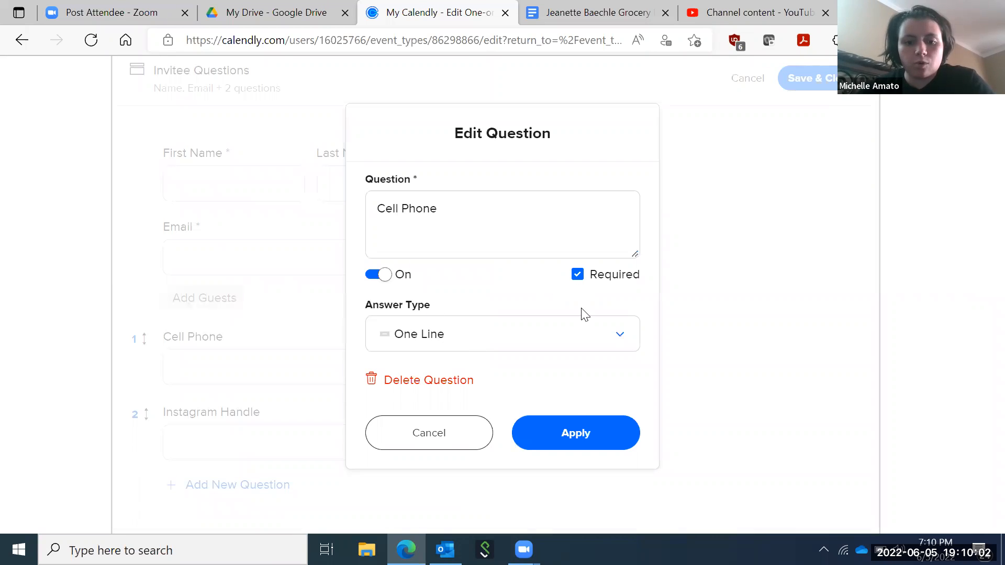
left_click(567, 439)
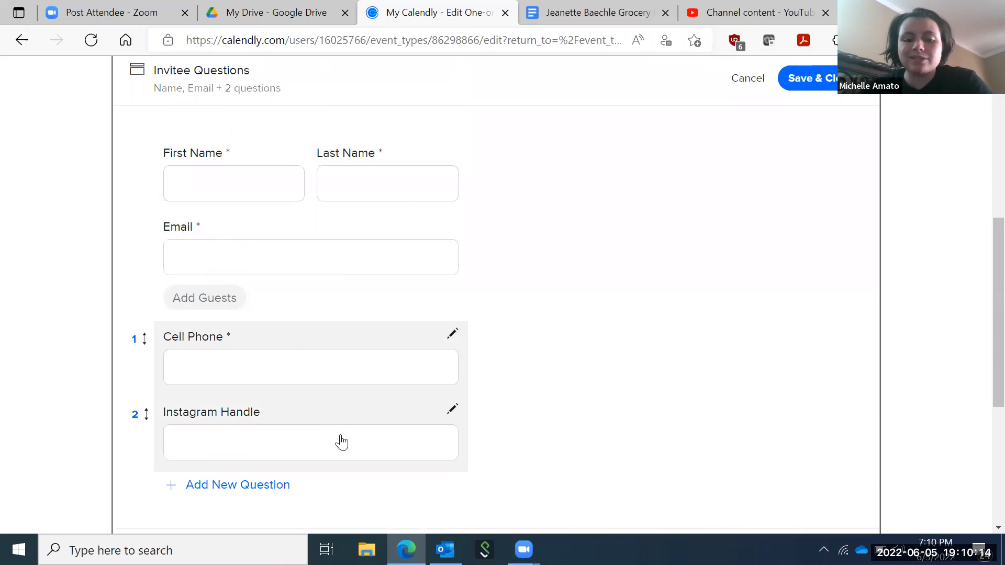
scroll(979, 257, "down", 2)
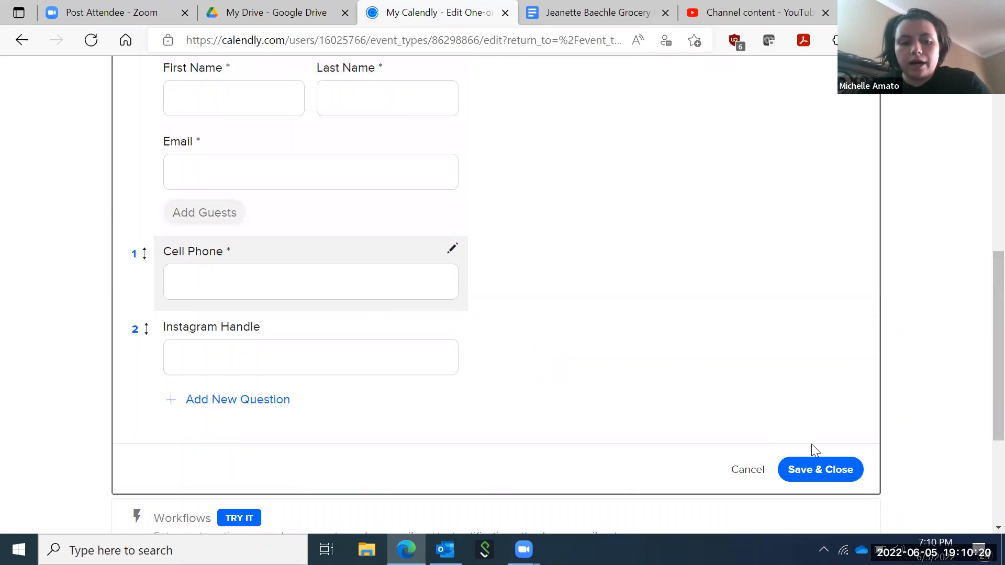
left_click(821, 471)
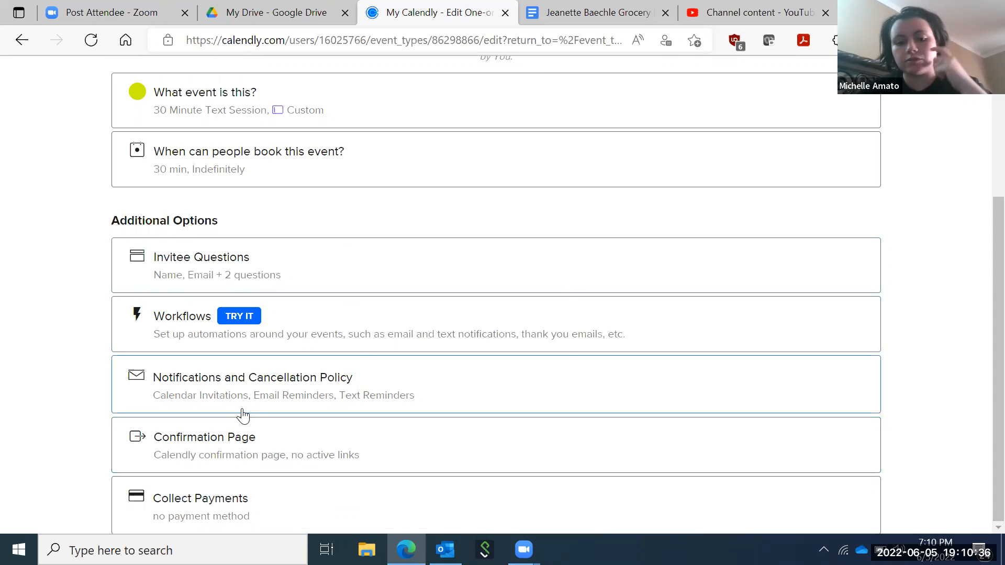
View the event's live booking page, check the available times and own schedule for Friday, June 17, and close the page
scroll(984, 197, "up", 1)
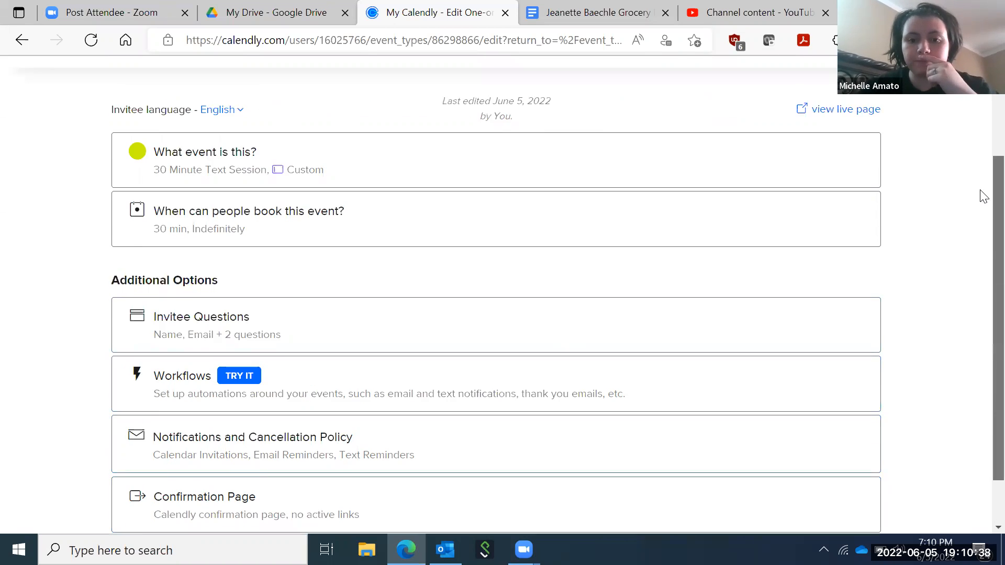
scroll(985, 196, "up", 2)
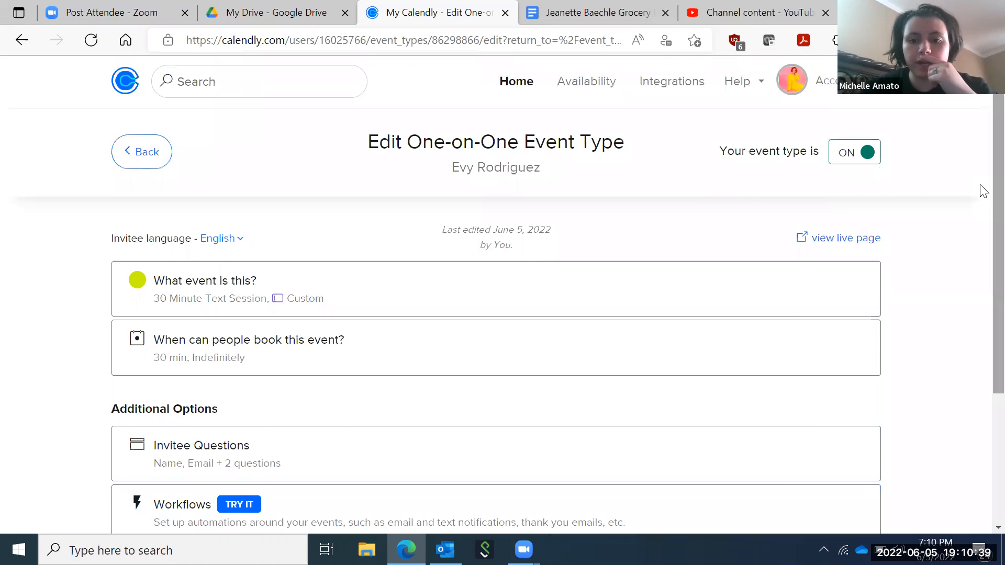
left_click(826, 238)
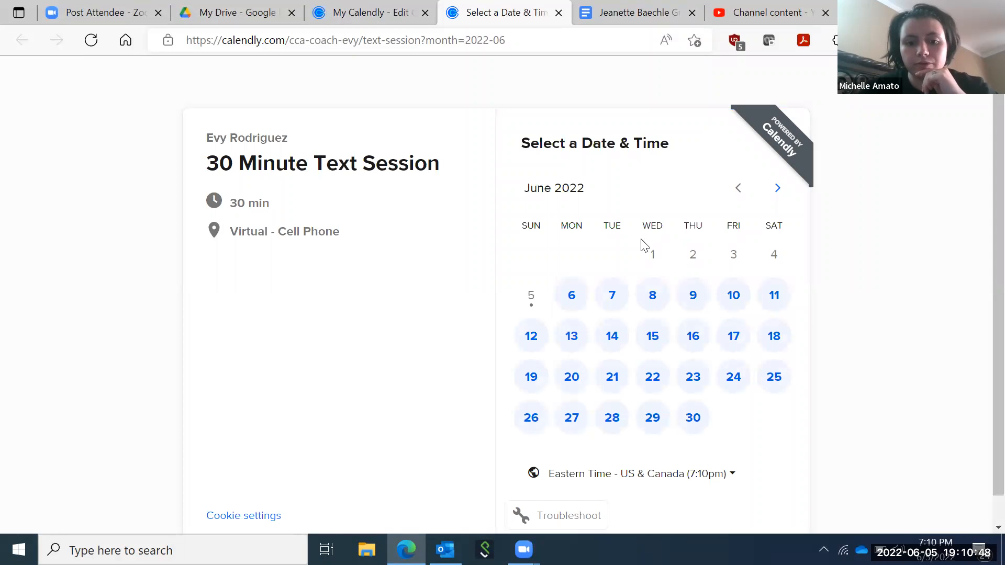
left_click(733, 343)
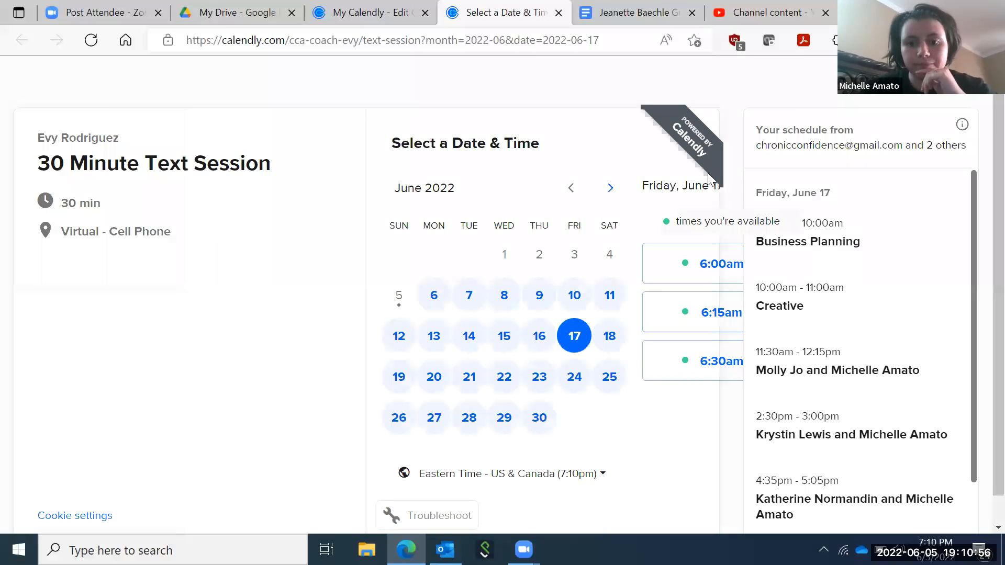
triple_click(970, 241)
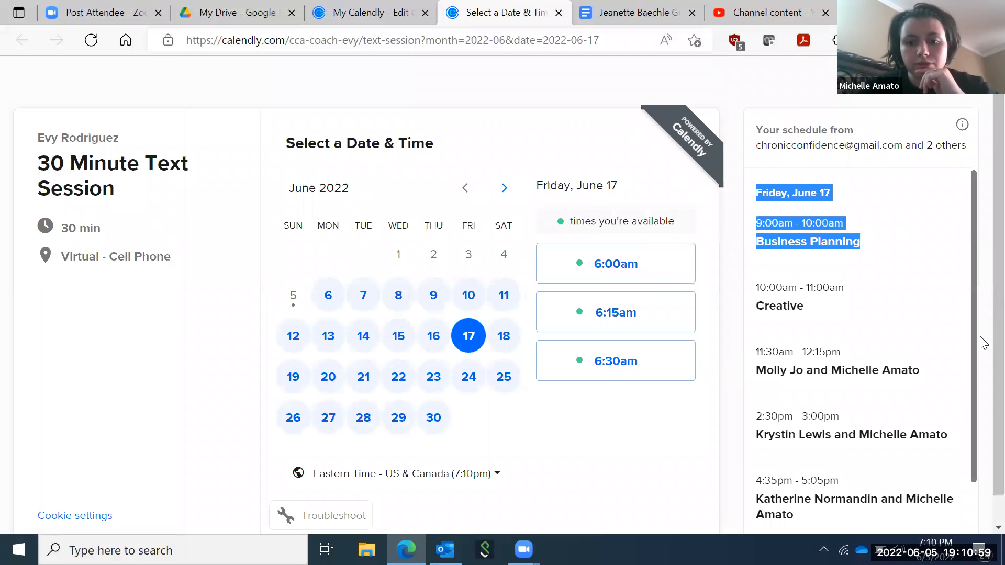
left_click(669, 437)
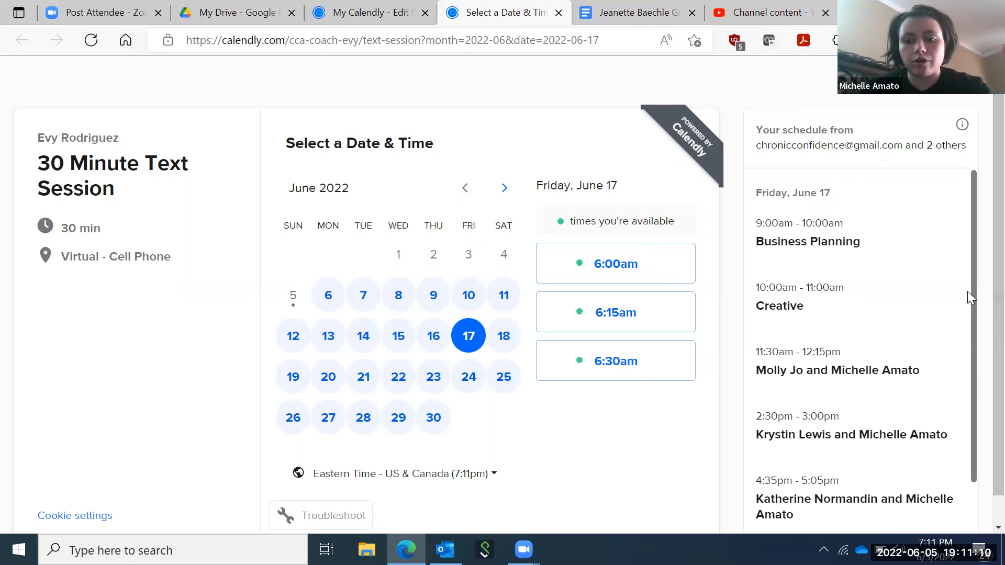
scroll(980, 304, "down", 1)
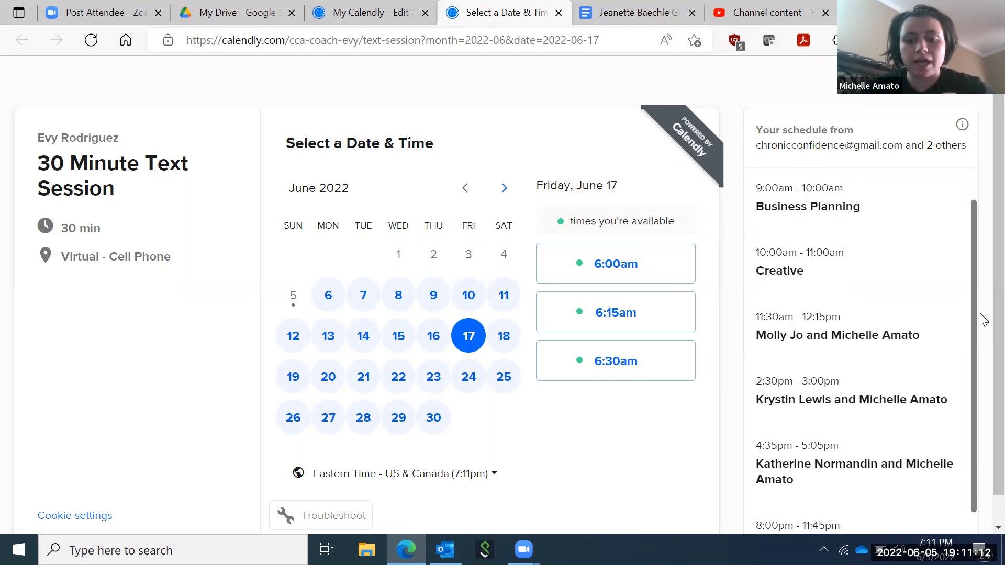
scroll(981, 314, "up", 1)
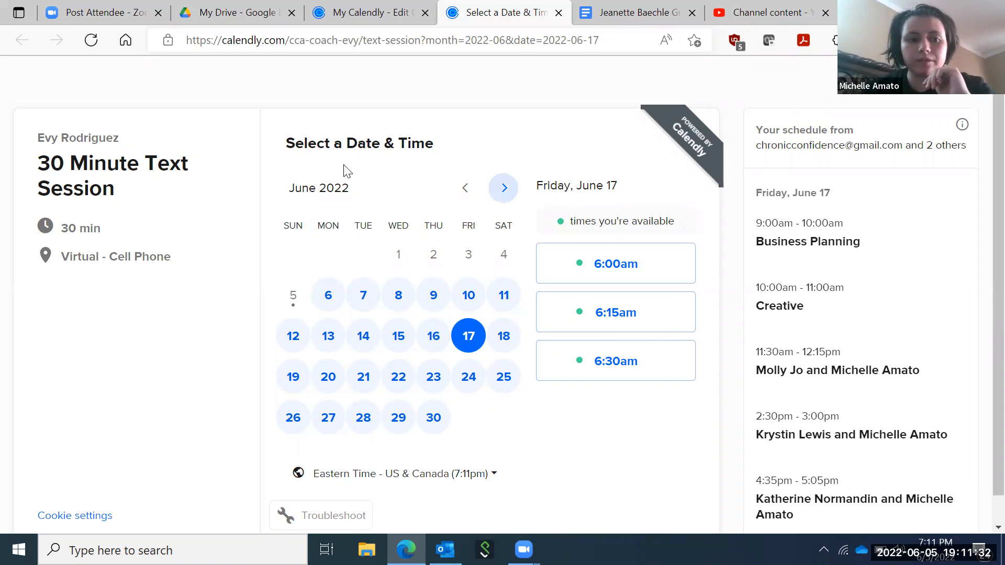
left_click(559, 13)
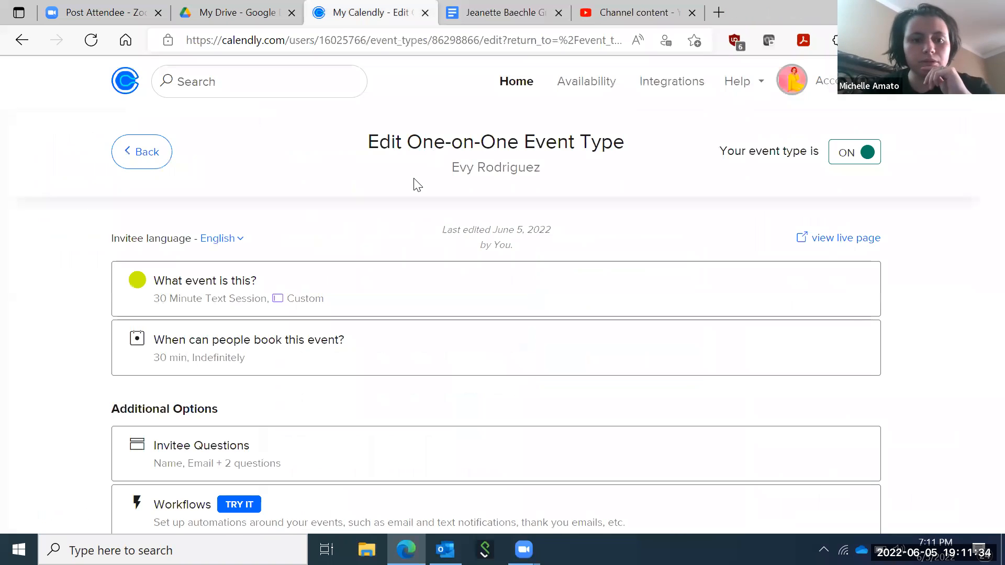
Open the 45 MINUTE CLIENT CALL event type for editing, review its basic details, and save them
left_click(155, 156)
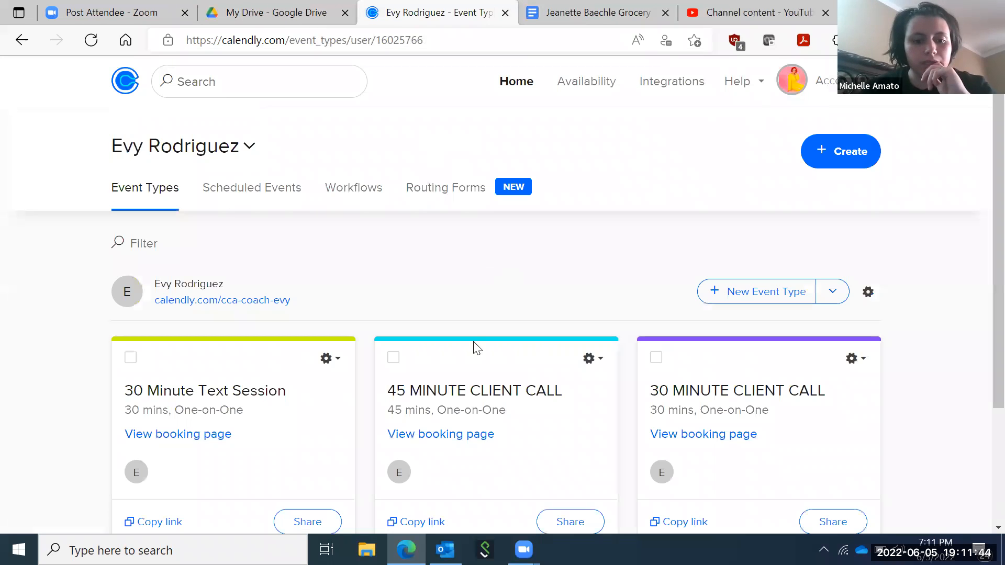
left_click(453, 397)
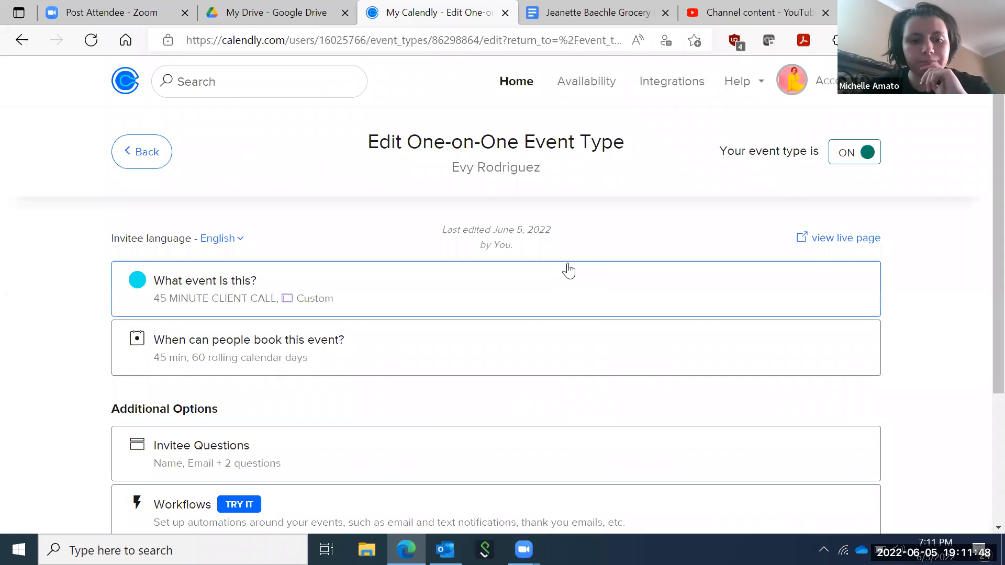
left_click(498, 294)
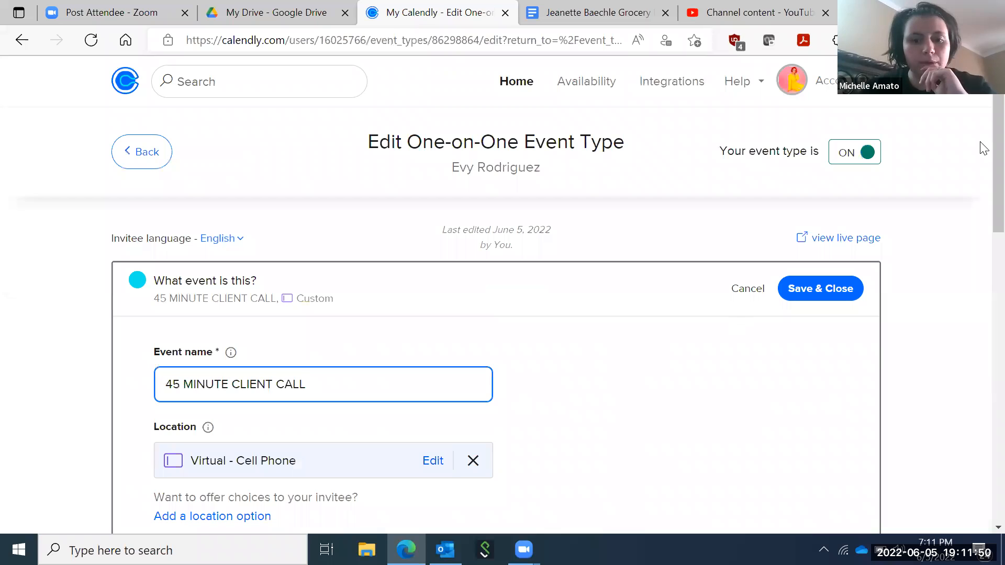
scroll(981, 199, "down", 6)
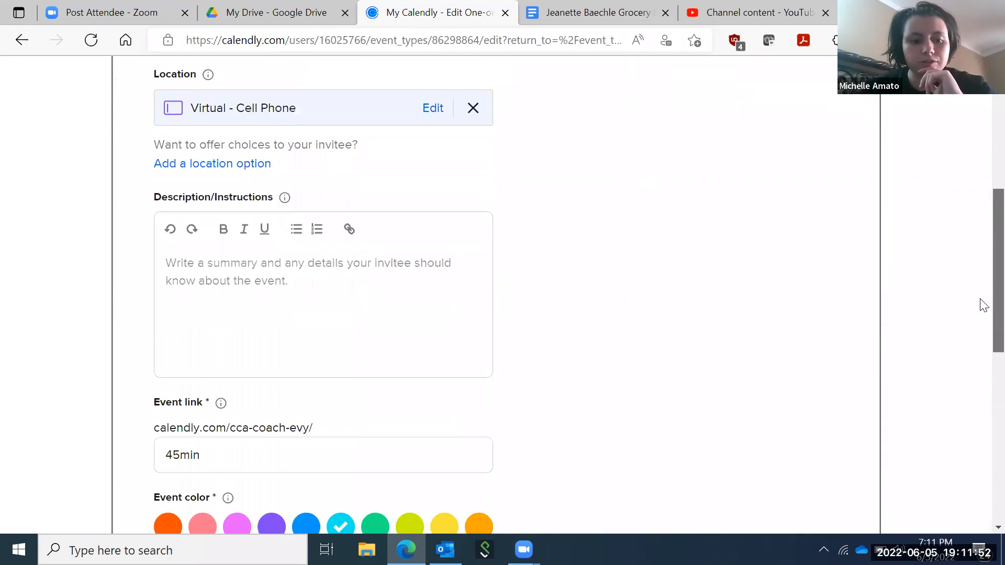
scroll(984, 307, "down", 2)
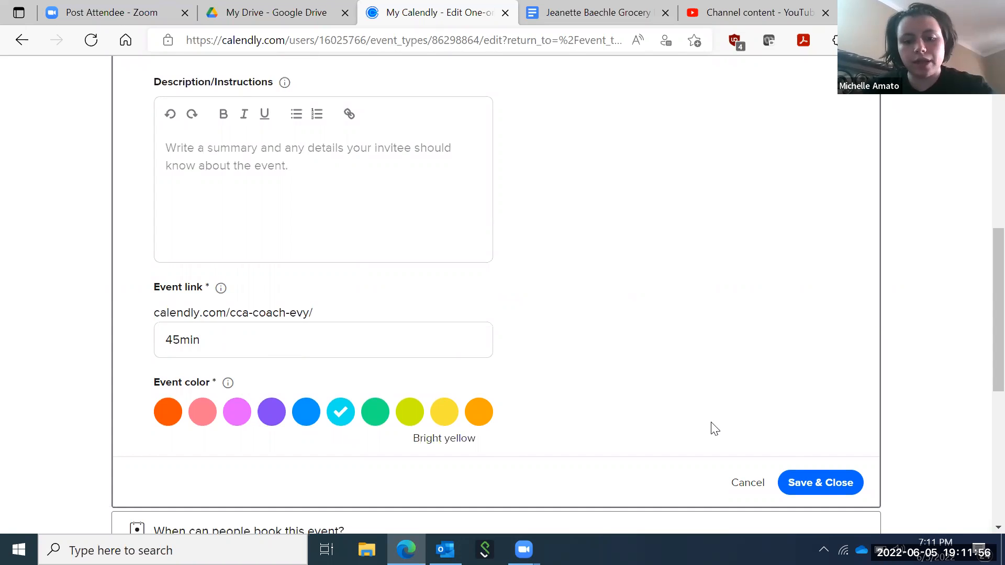
left_click(821, 482)
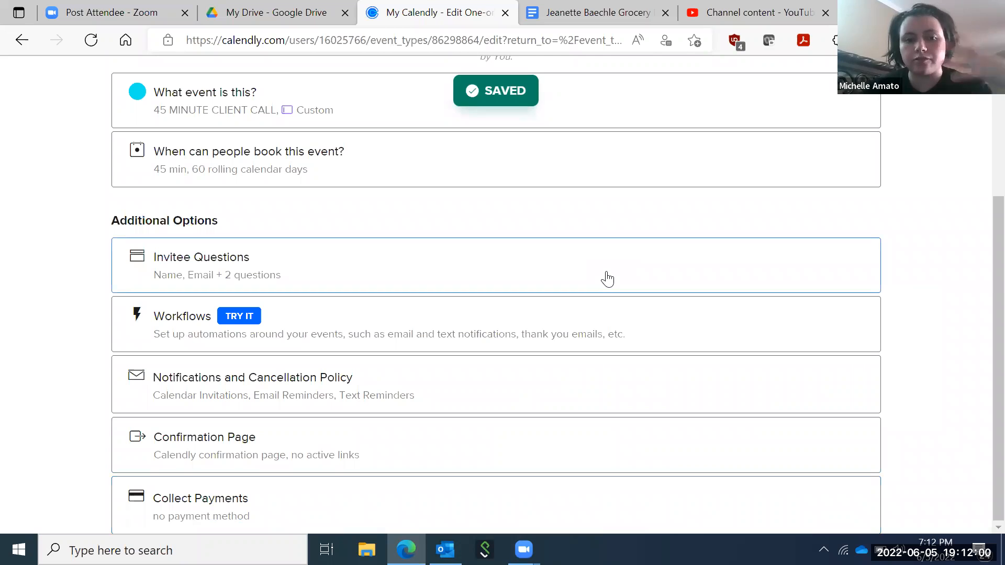
Open the booking settings of the 45 MINUTE CLIENT CALL and let invitees schedule indefinitely into the future
left_click(360, 171)
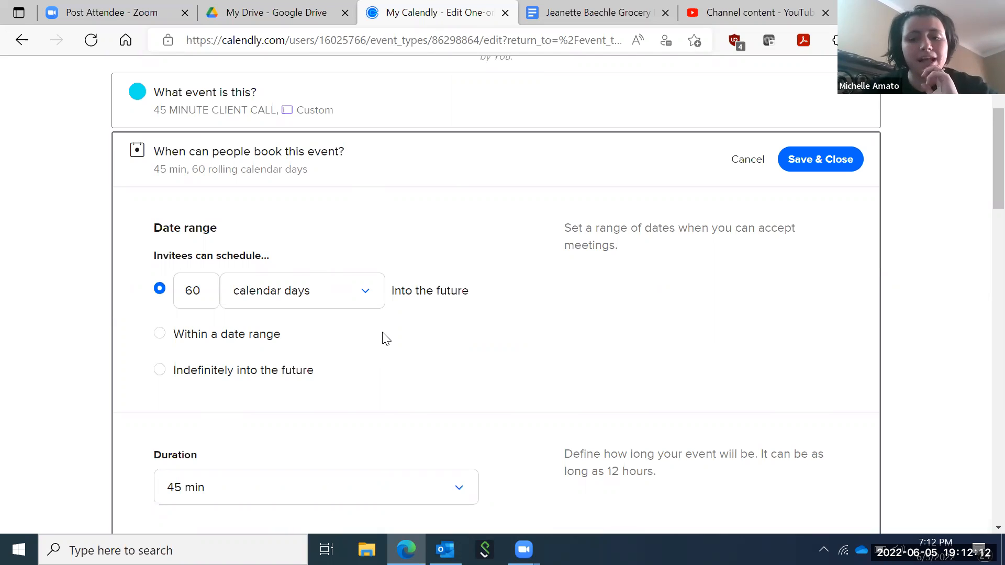
left_click(160, 370)
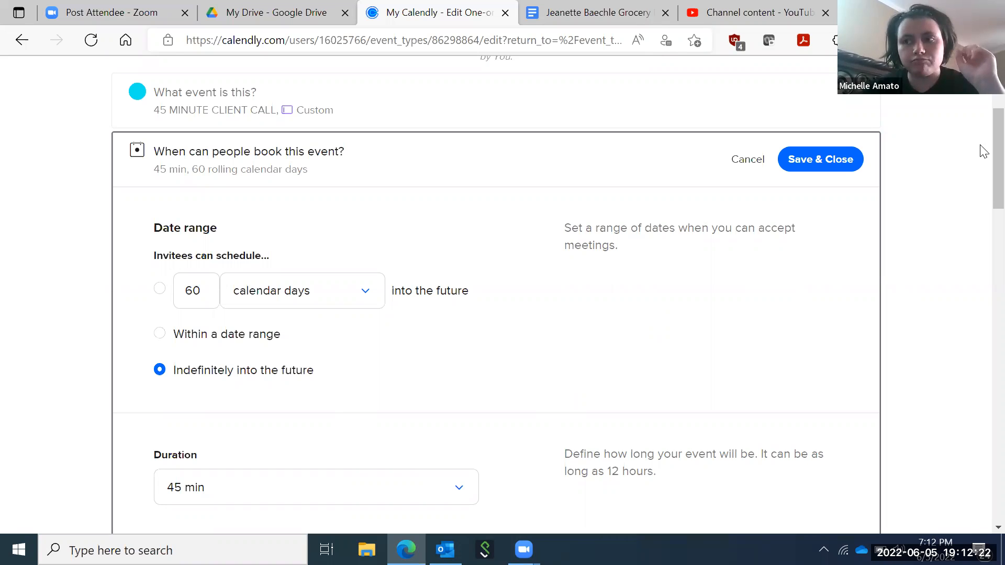
Review the call's duration, custom weekly hours and existing date overrides
scroll(982, 157, "down", 2)
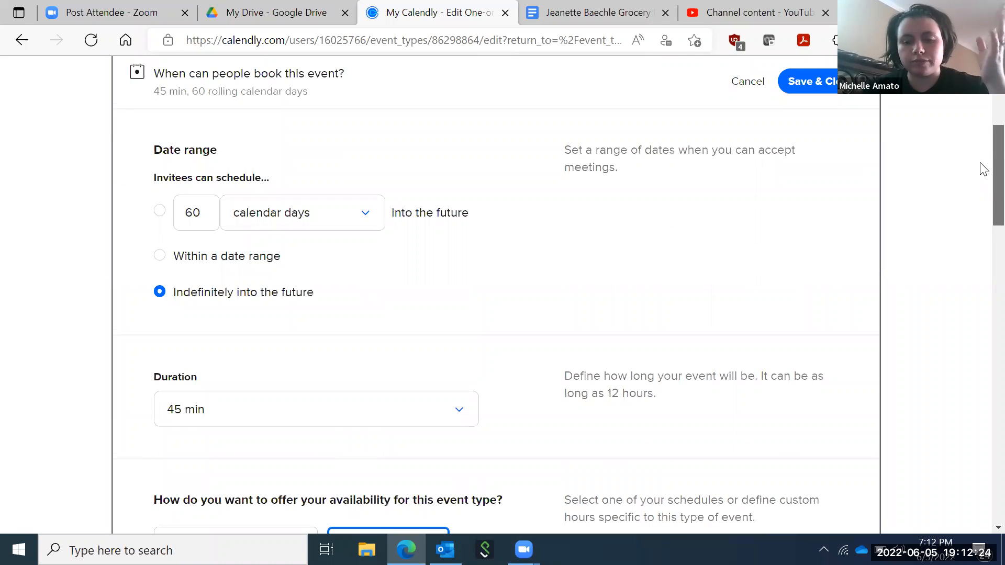
scroll(984, 168, "down", 1)
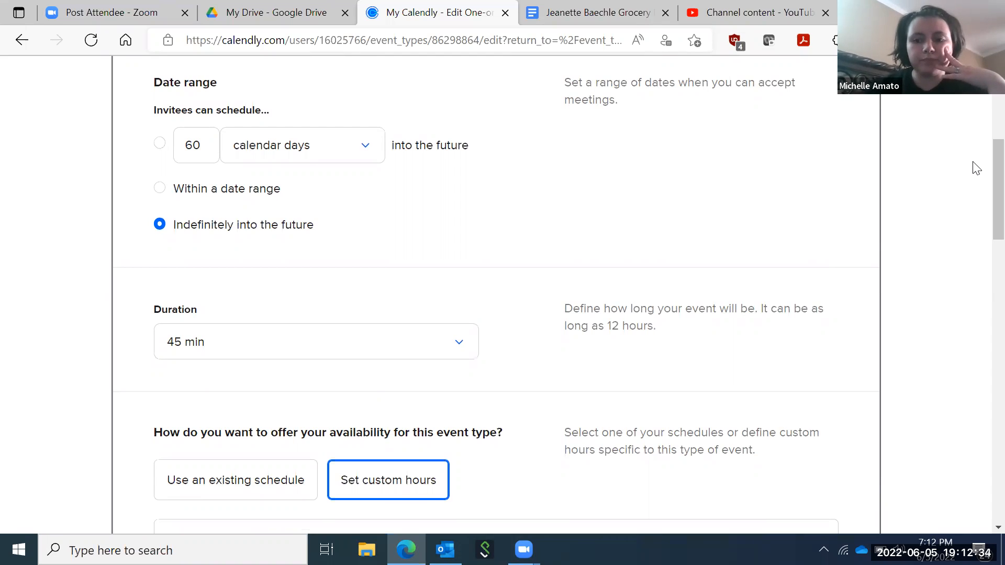
scroll(980, 186, "down", 2)
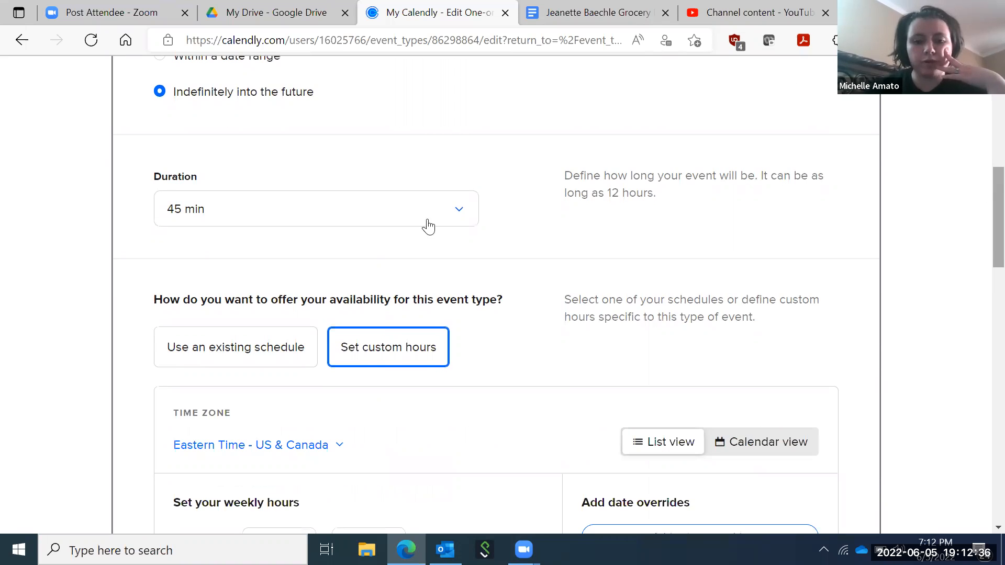
scroll(980, 246, "down", 3)
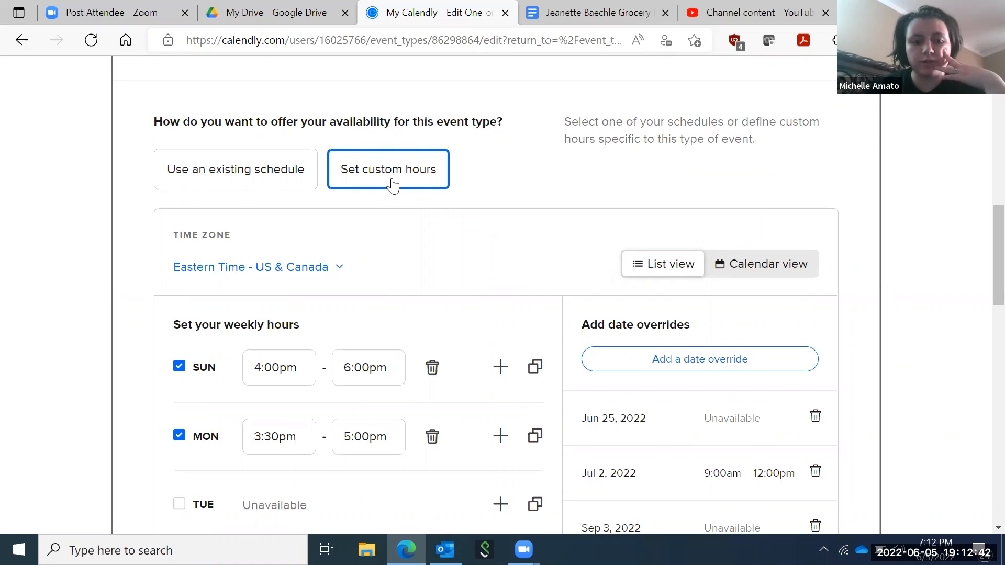
scroll(979, 251, "down", 4)
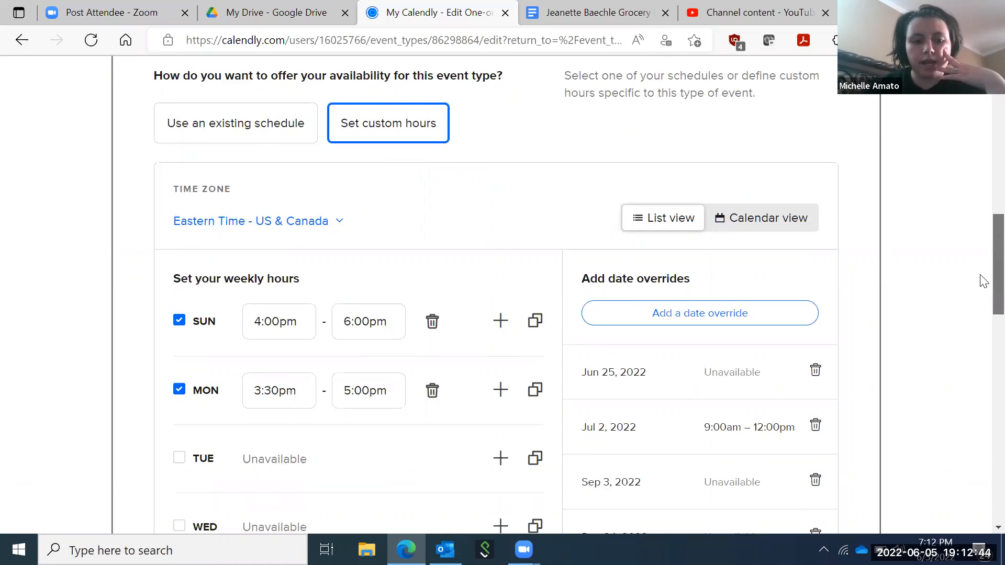
scroll(982, 299, "down", 1)
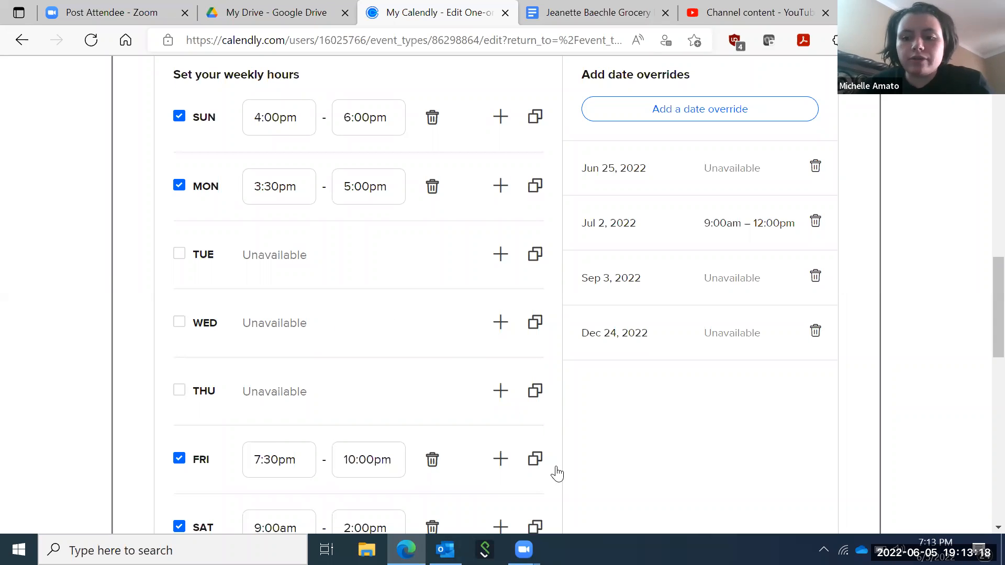
scroll(983, 321, "up", 3)
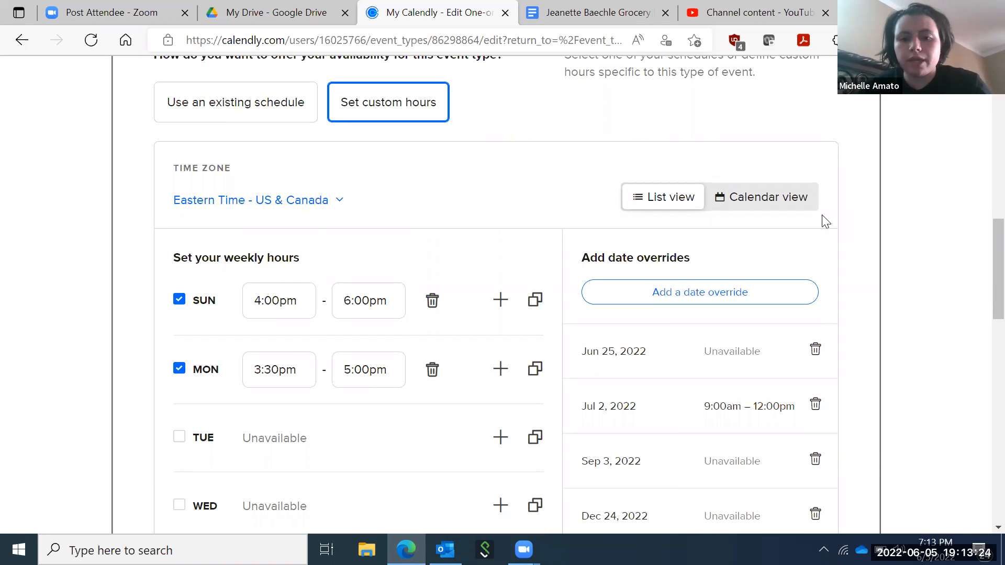
scroll(982, 288, "down", 3)
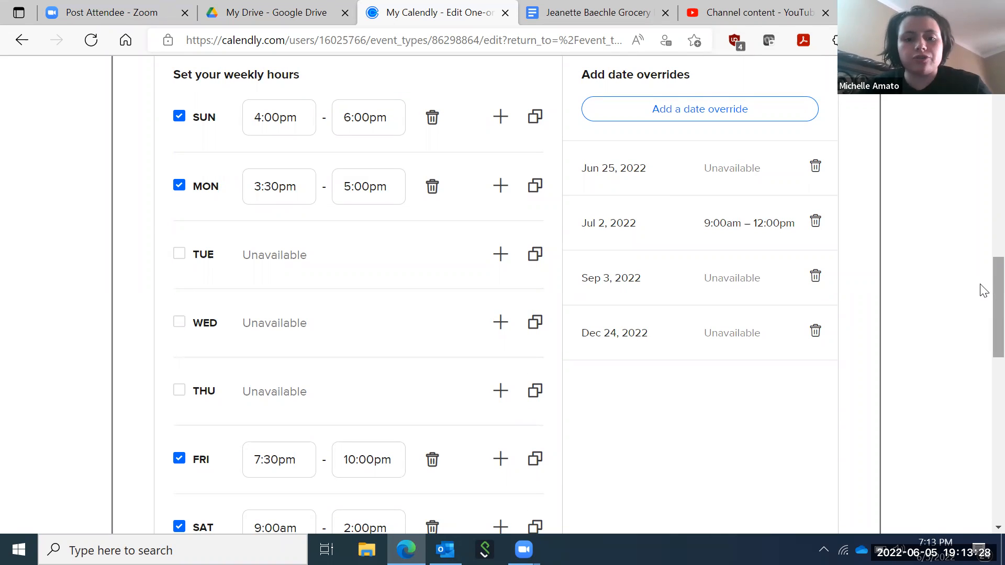
Try adding a date override that marks Saturday, June 11, 2022 as unavailable
left_click(742, 121)
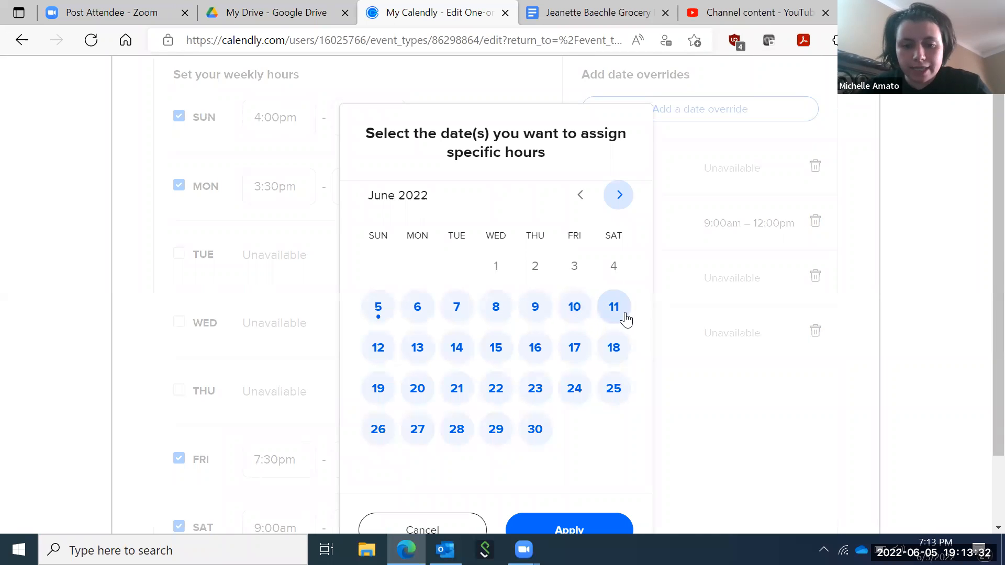
left_click(625, 318)
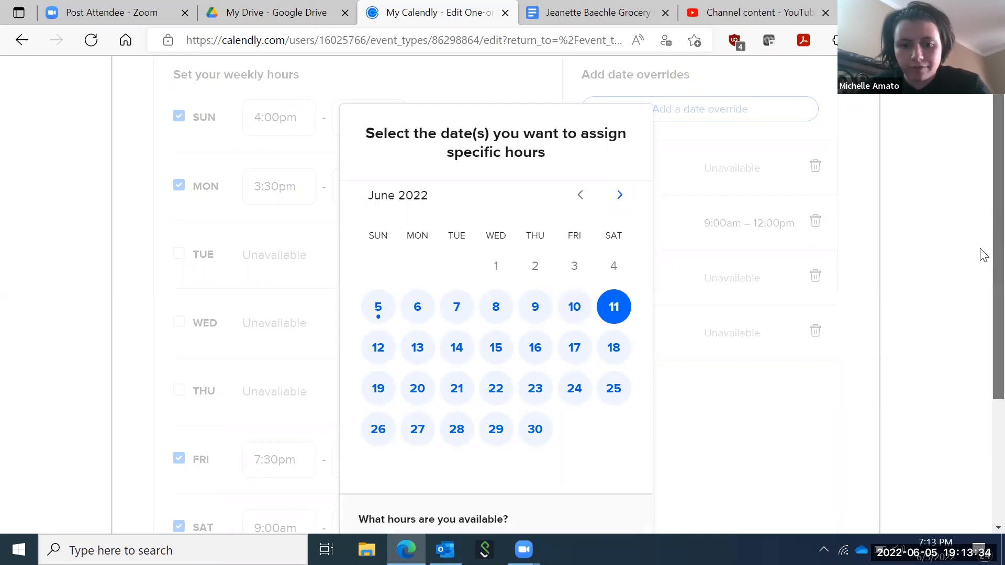
scroll(983, 255, "down", 3)
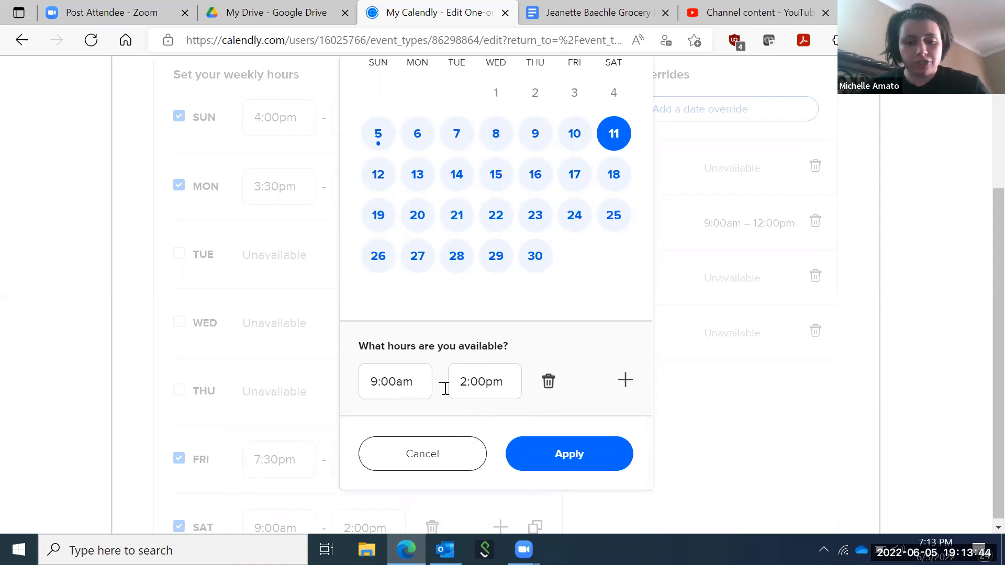
left_click(548, 382)
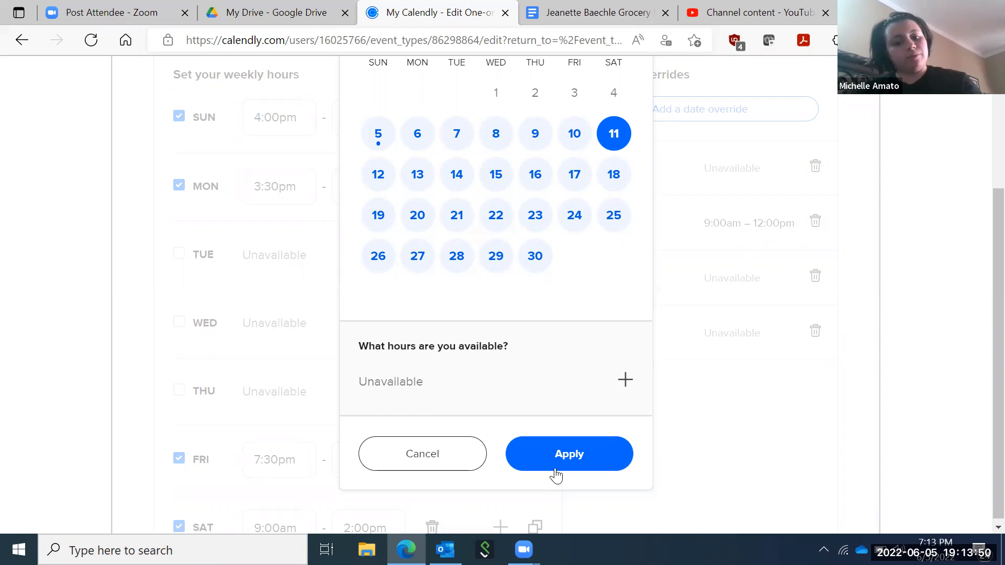
left_click(473, 457)
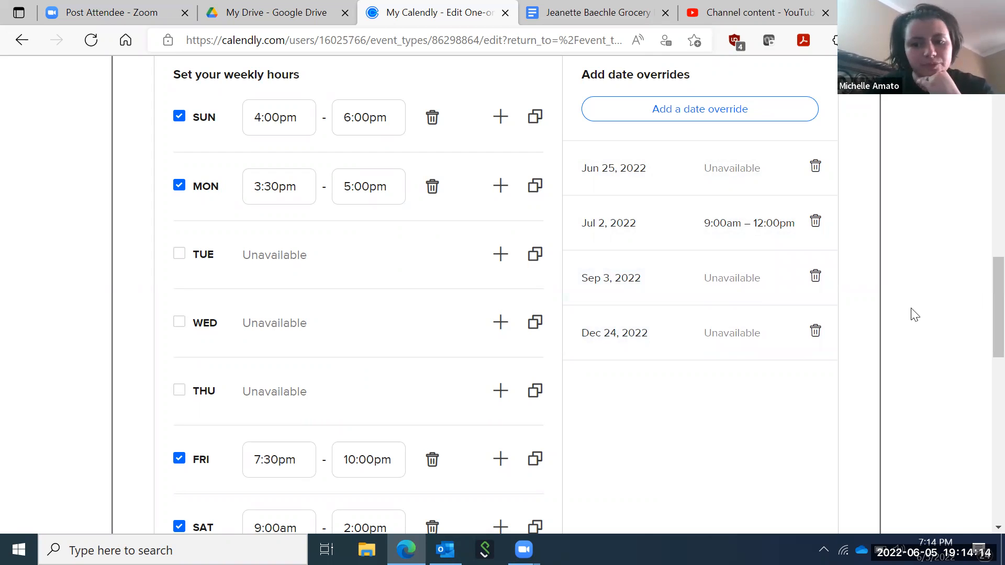
Save the booking settings of the 45 MINUTE CLIENT CALL and return to the event types list
scroll(980, 386, "down", 10)
scroll(981, 392, "up", 2)
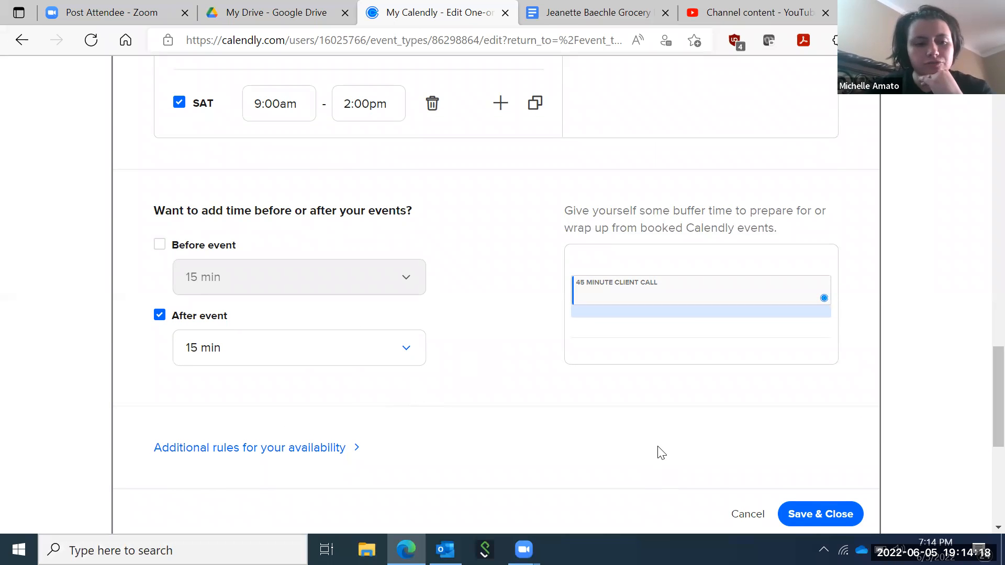
left_click(775, 508)
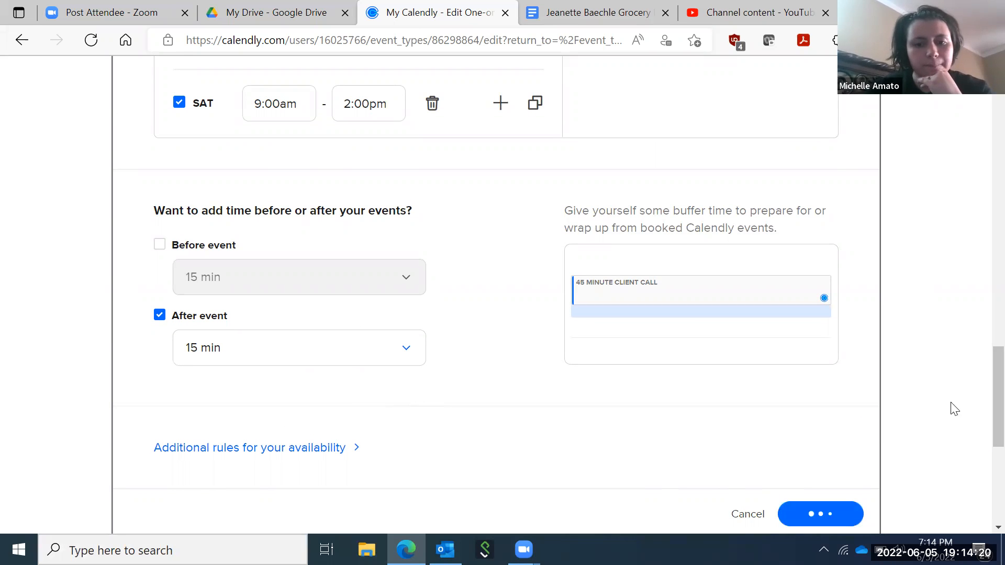
scroll(982, 241, "up", 3)
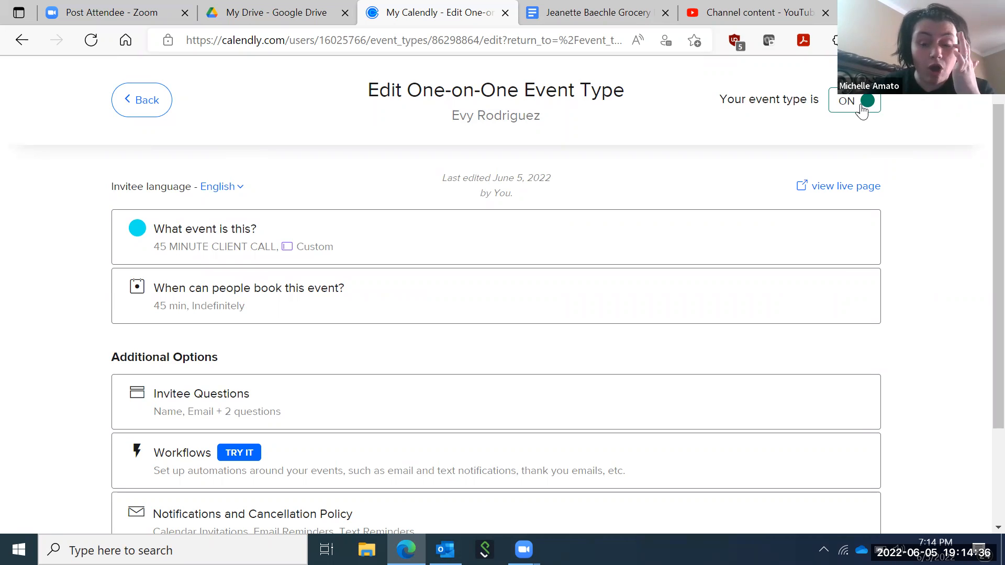
left_click(137, 104)
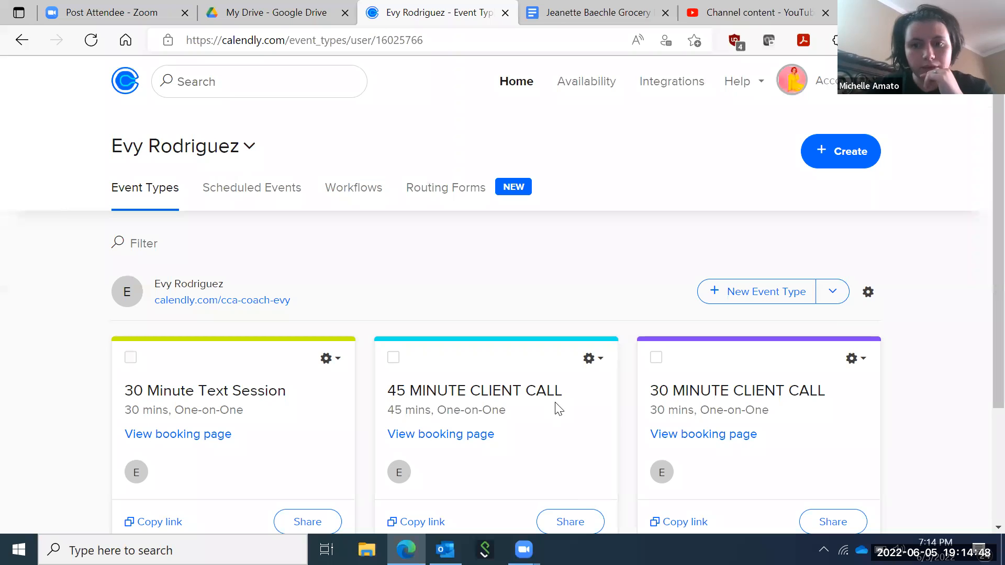
Review the upcoming scheduled events from June 7 through June 17, 2022, and return to the event types list
scroll(982, 163, "down", 2)
scroll(984, 117, "up", 3)
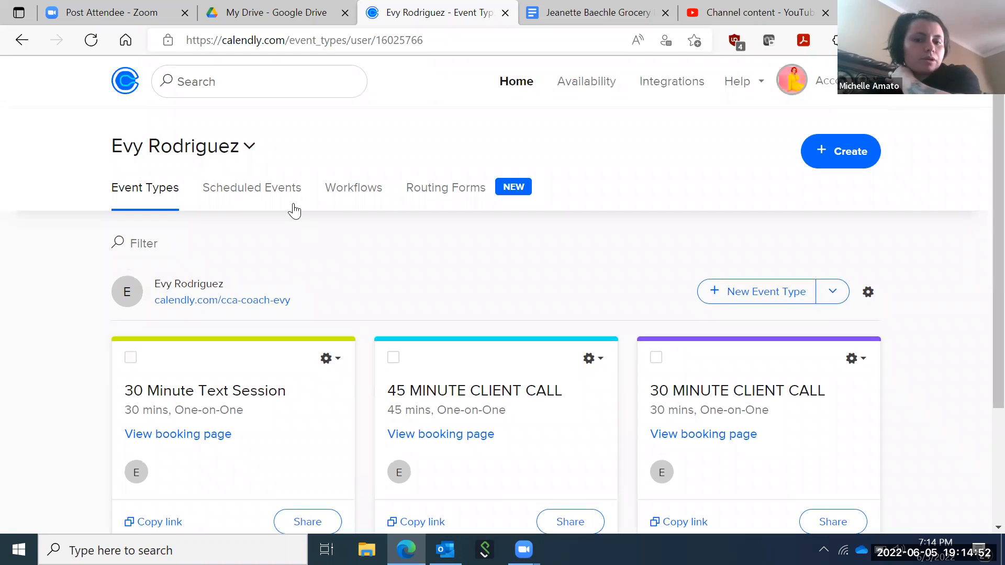
left_click(279, 190)
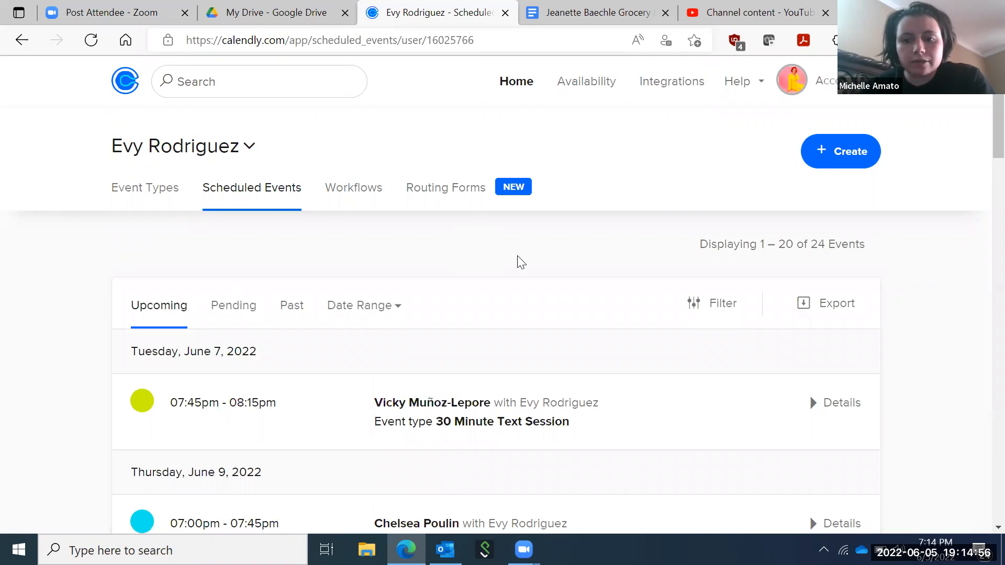
scroll(980, 124, "down", 4)
left_click_drag(980, 139, 982, 204)
scroll(984, 209, "down", 5)
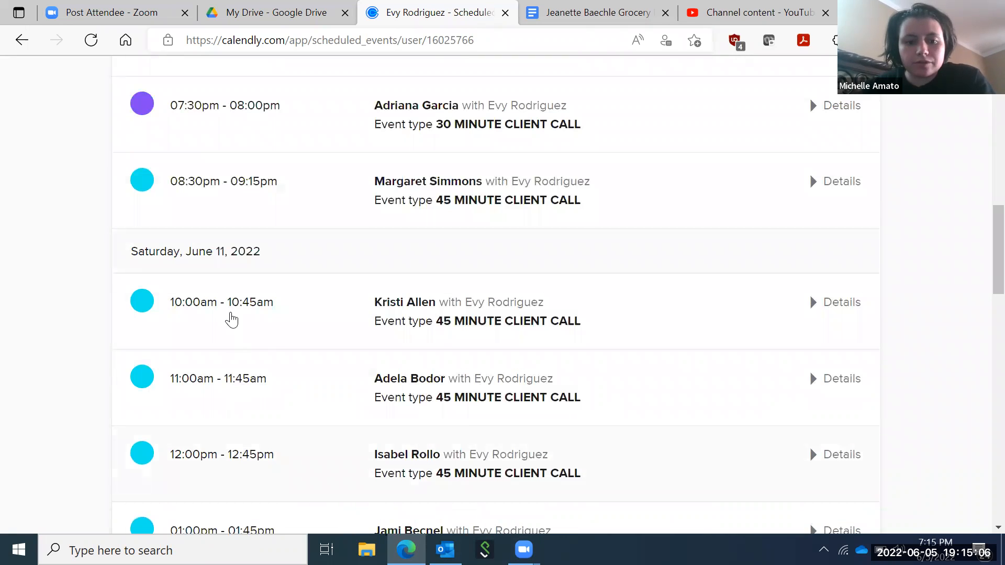
scroll(983, 349, "down", 3)
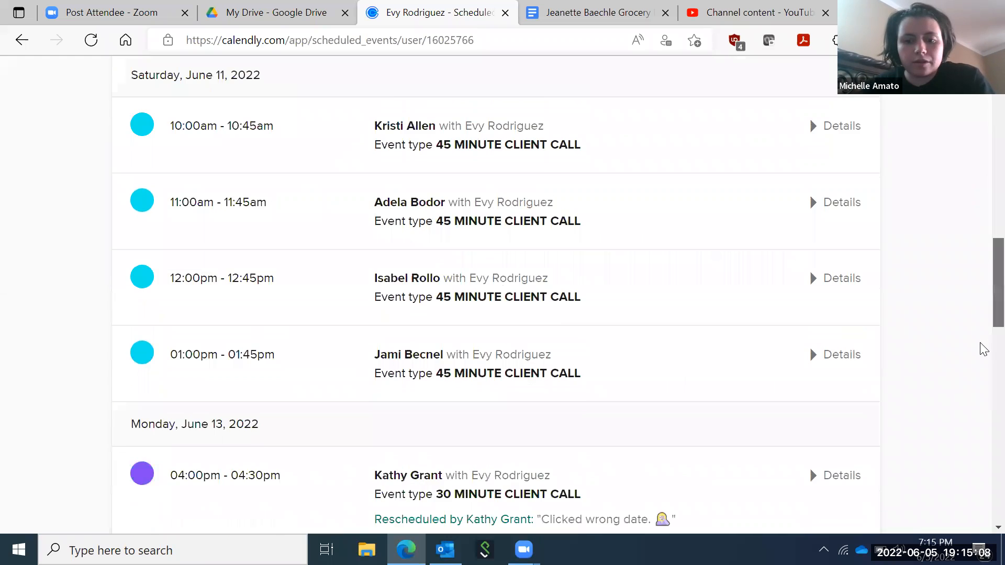
scroll(982, 366, "down", 7)
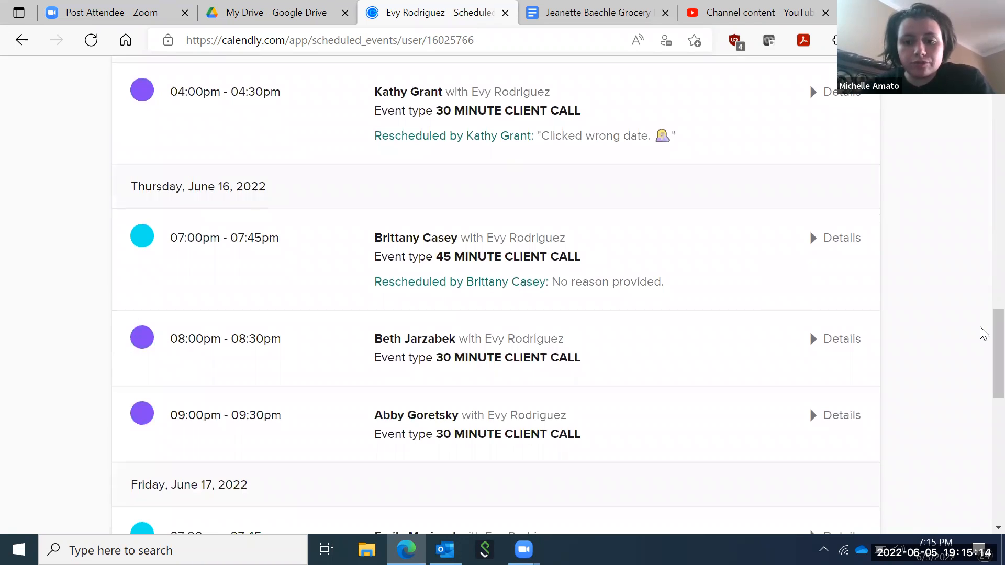
scroll(983, 333, "up", 3)
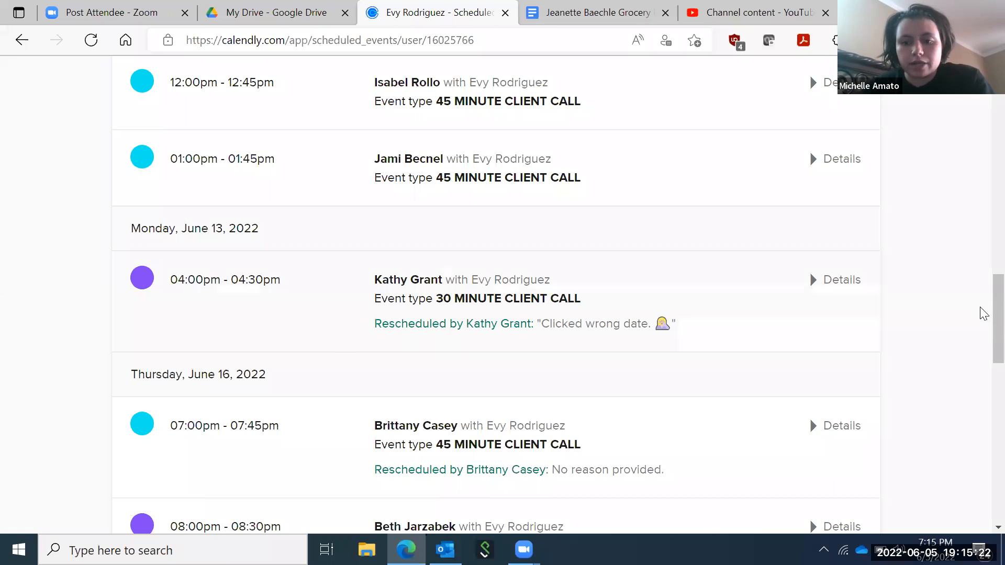
left_click_drag(998, 314, 981, 71)
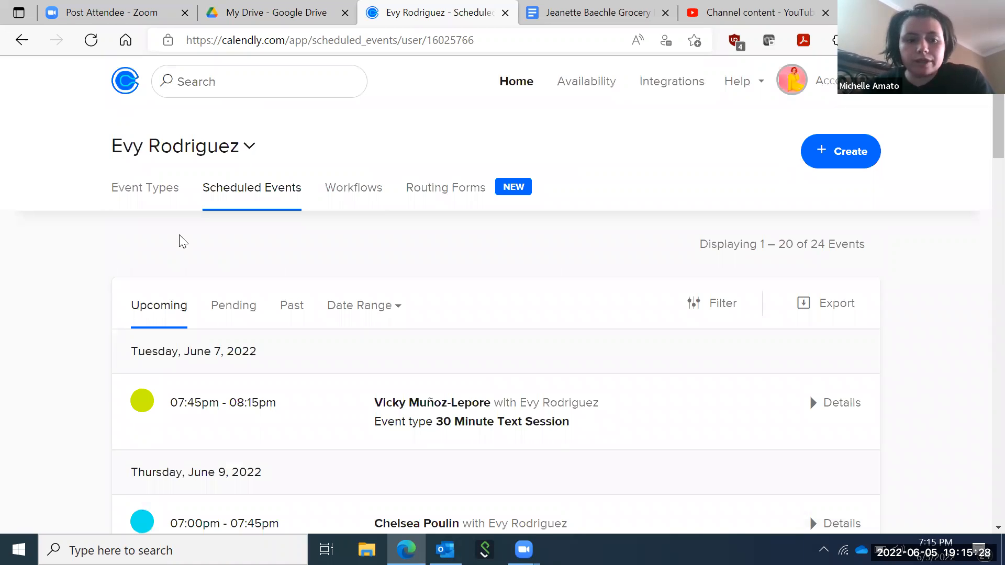
left_click(134, 192)
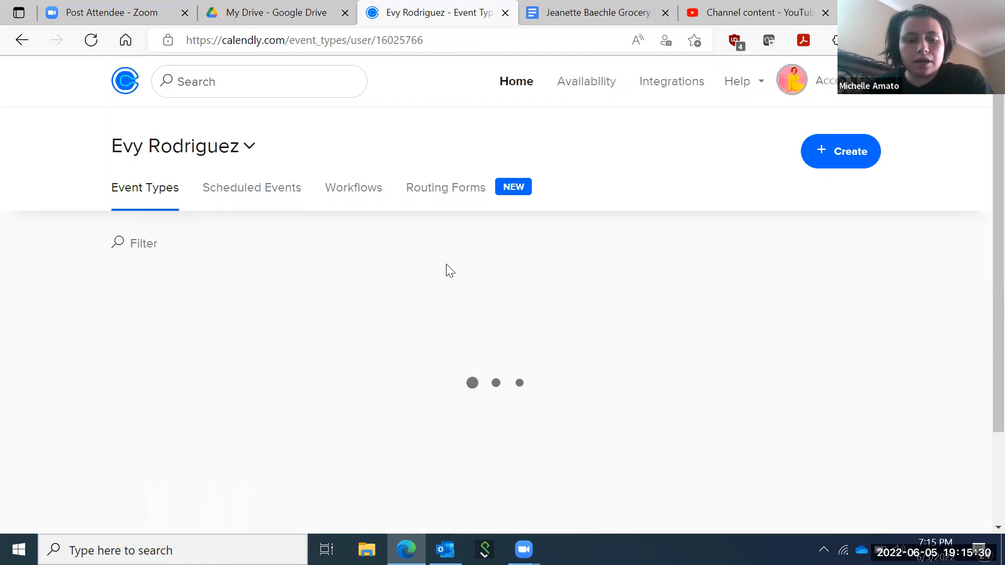